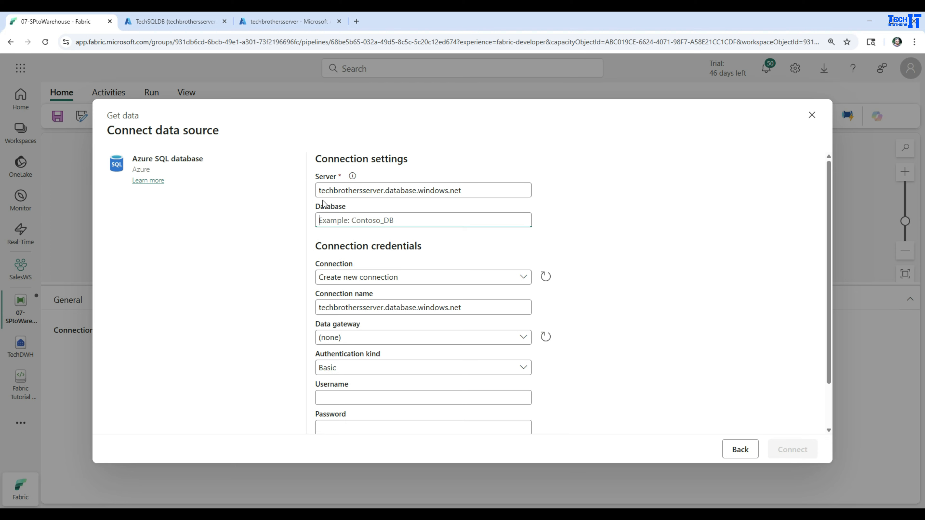
Set the database to TechSQLDB and choose to create a new connection named azuresqlconnection.
type("TechSQLDB")
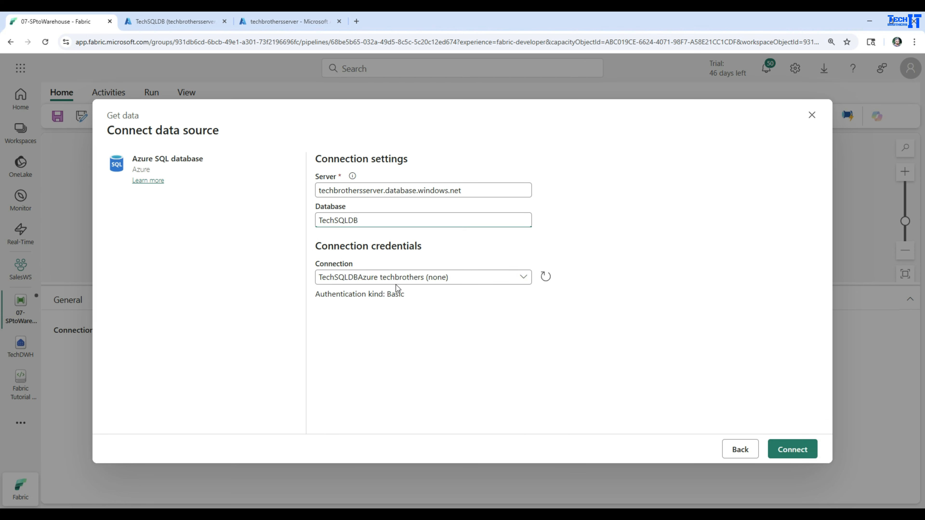
left_click(523, 278)
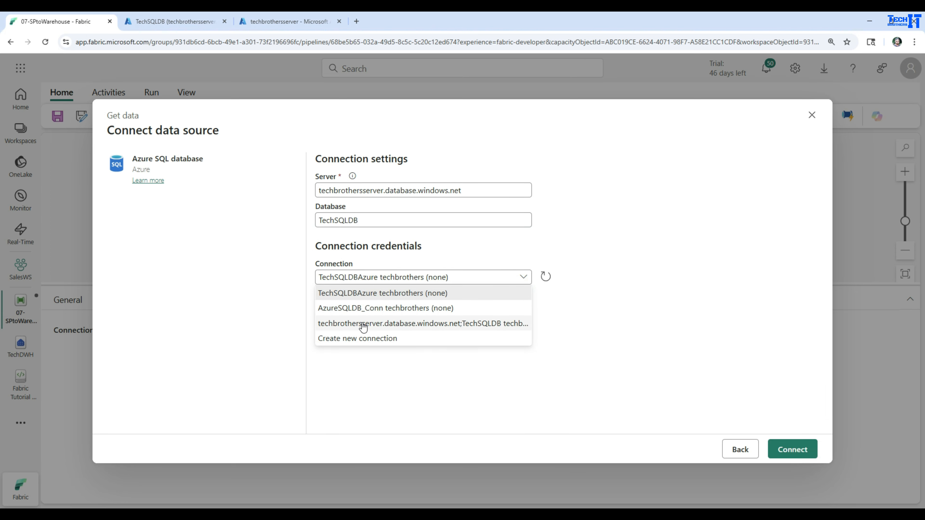
left_click(367, 340)
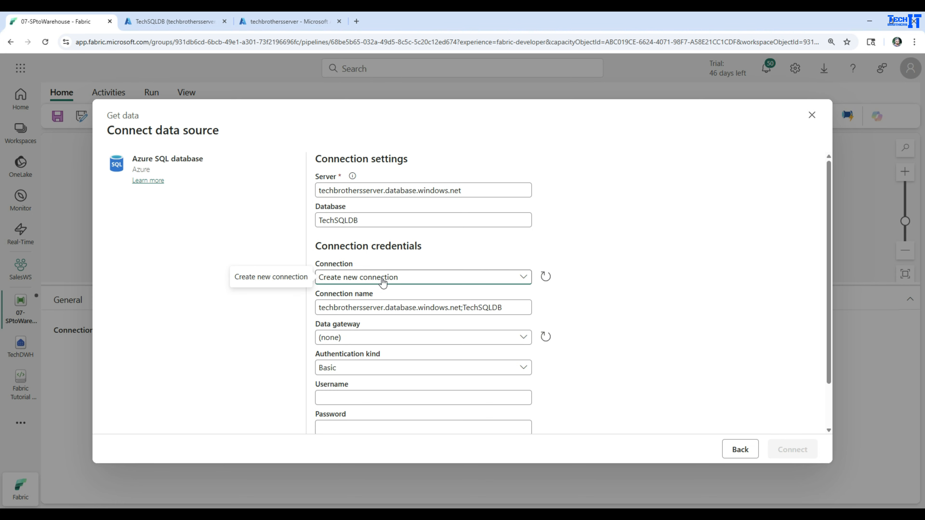
left_click_drag(505, 307, 320, 307)
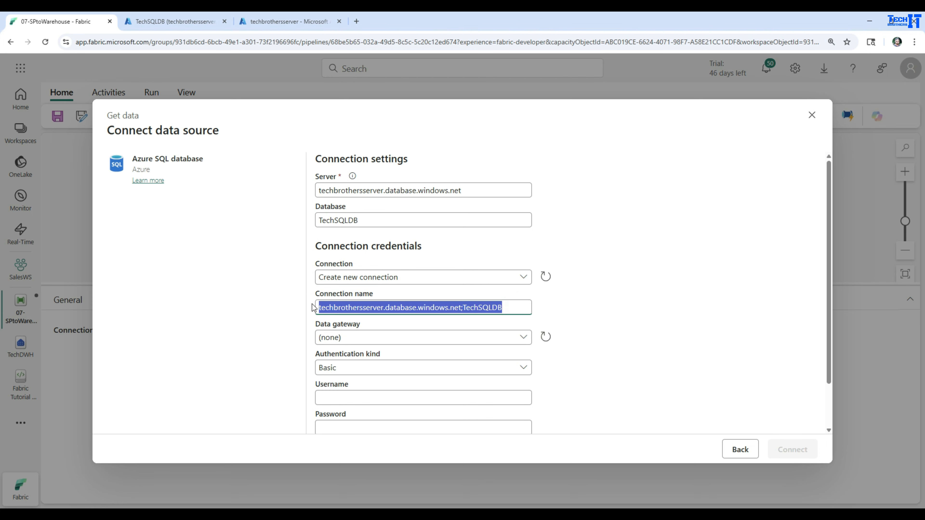
type("azuresqlconnection")
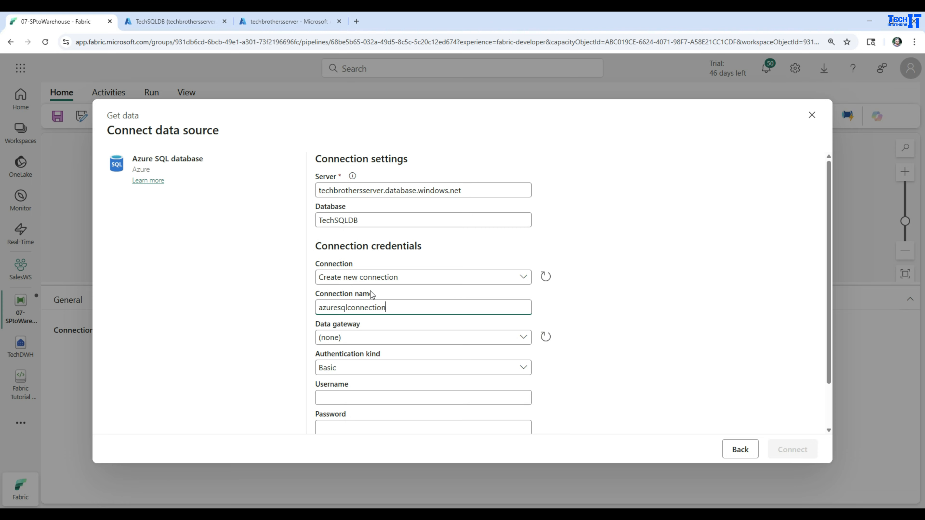
Copy the server admin login from the techbrothersserver overview in the Azure portal and enter it as the connection's username in Fabric.
left_click(396, 399)
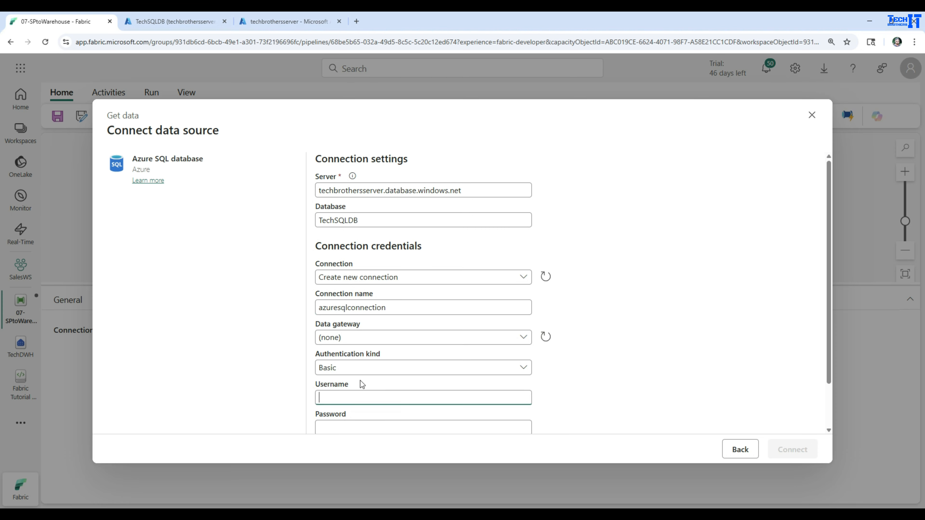
left_click(270, 23)
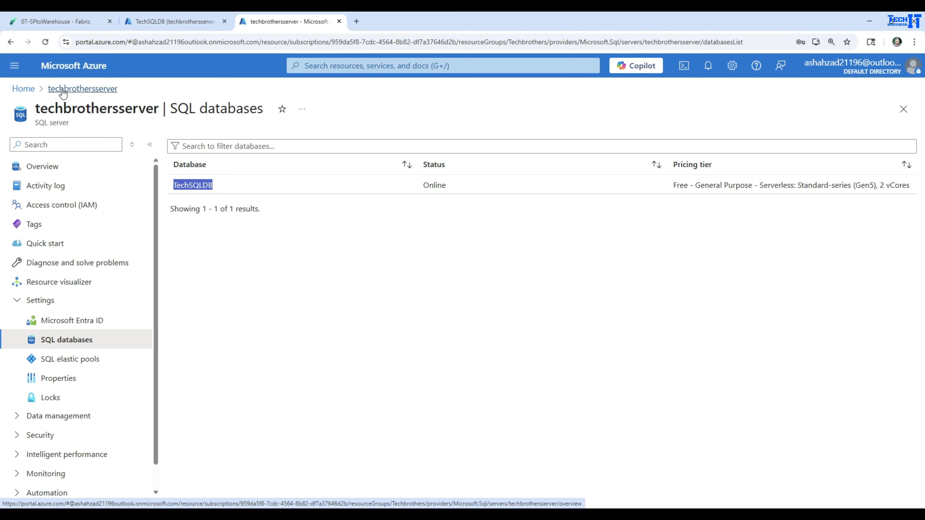
left_click(23, 89)
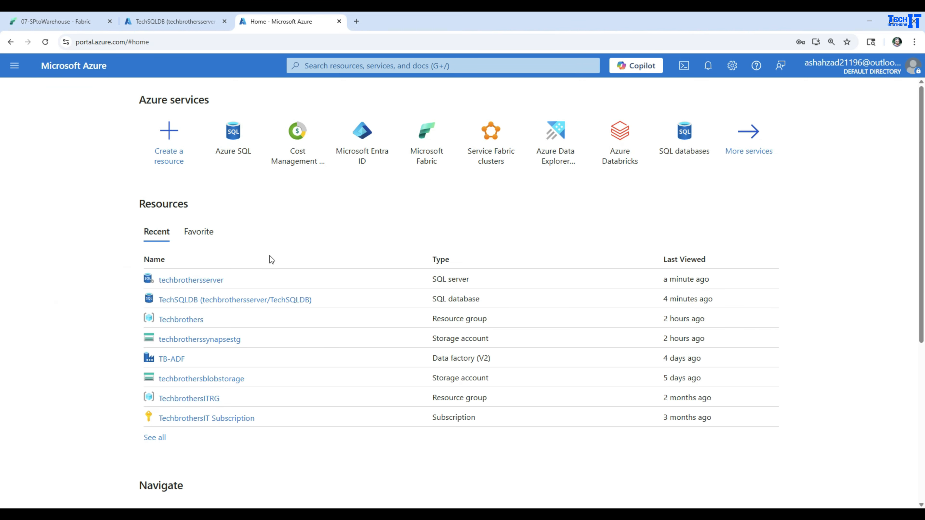
left_click(197, 279)
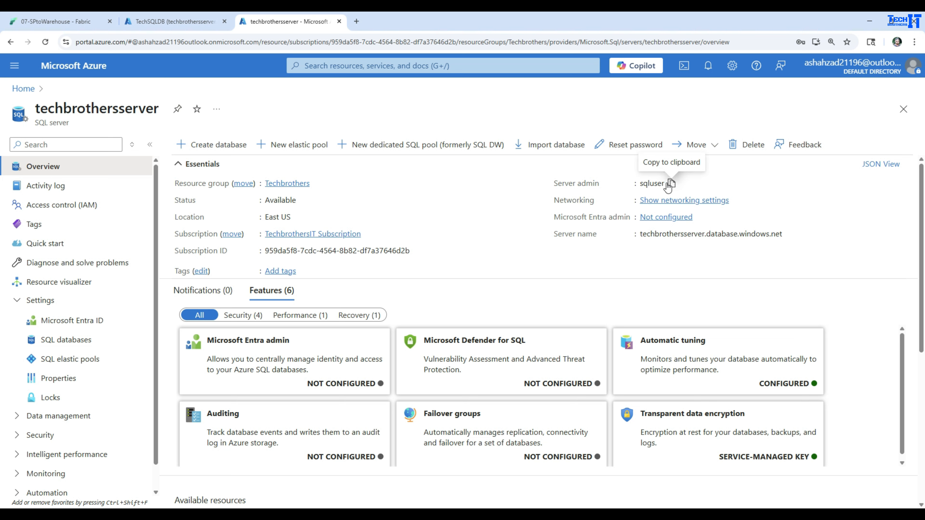
left_click(671, 184)
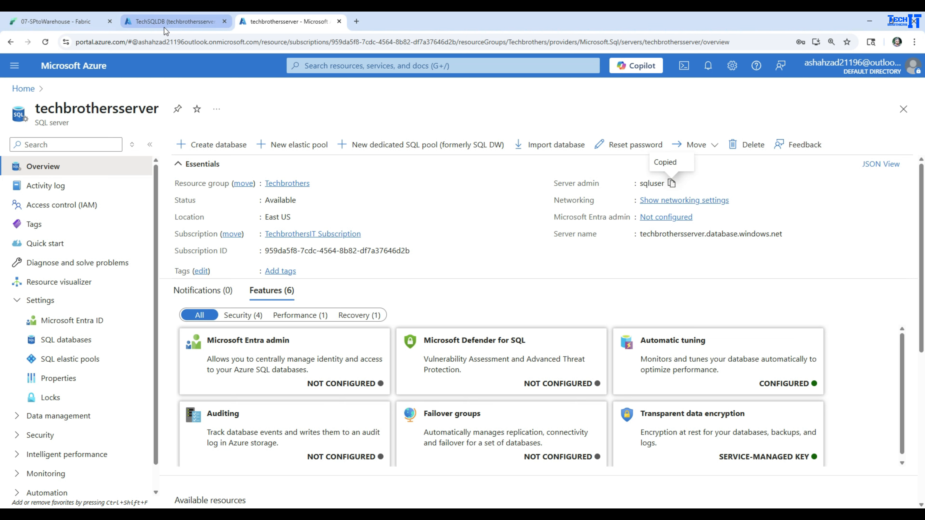
left_click(76, 23)
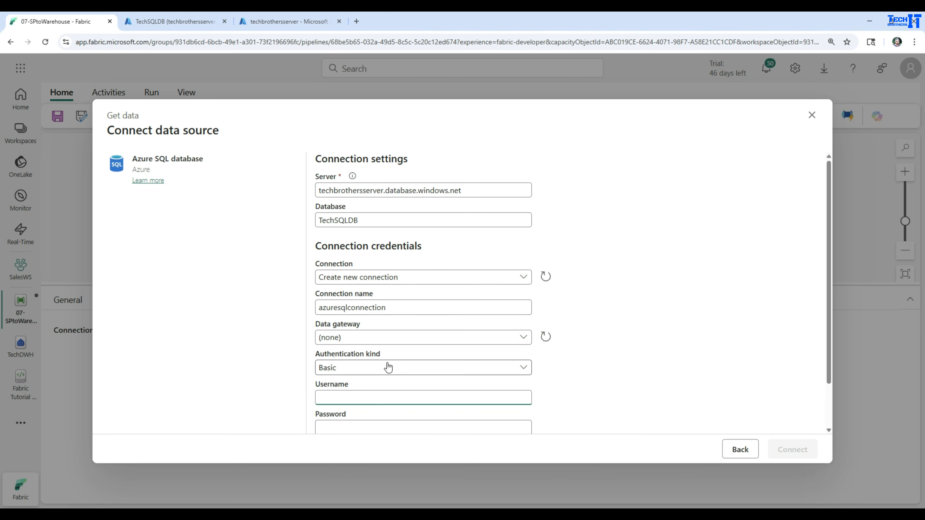
left_click(375, 379)
key("ctrl+v")
Disable the encrypted connection option, enter the account password and connect to the data source.
scroll(448, 381, "down", 2)
left_click(324, 400)
left_click(352, 378)
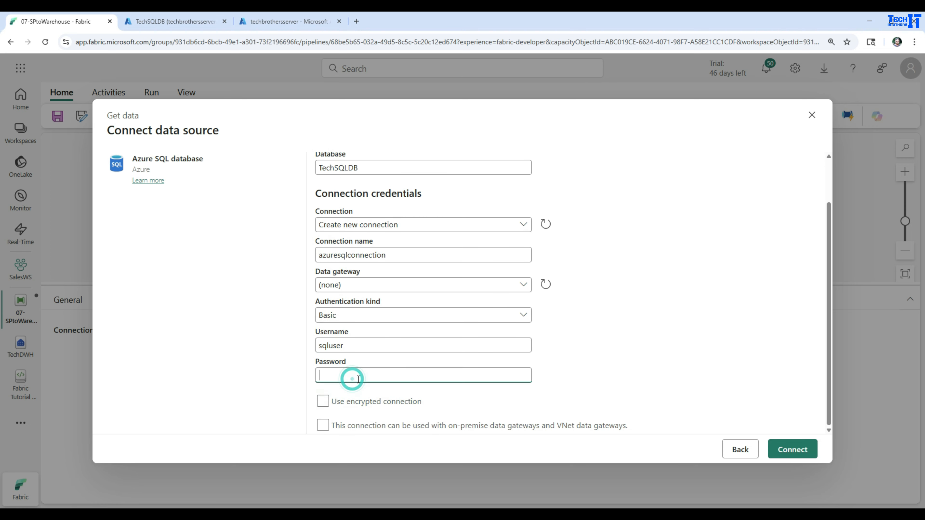
type("•")
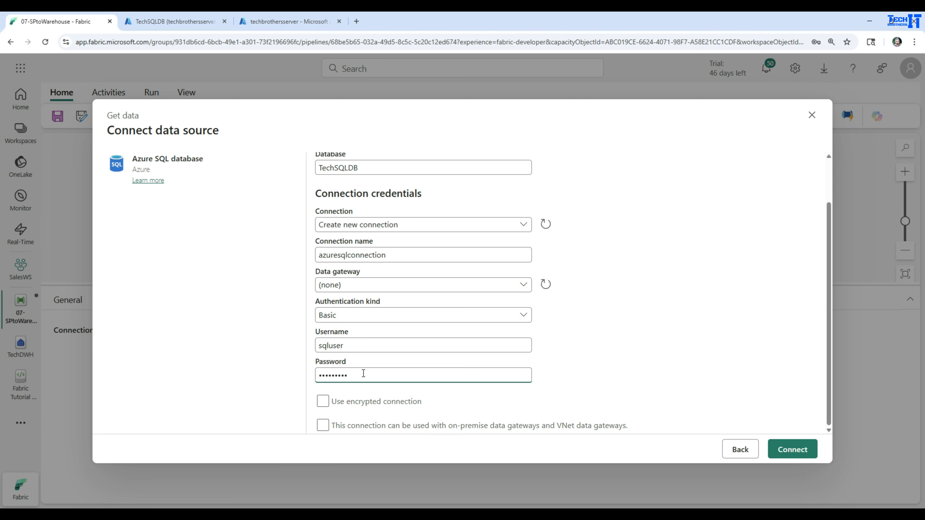
left_click(783, 450)
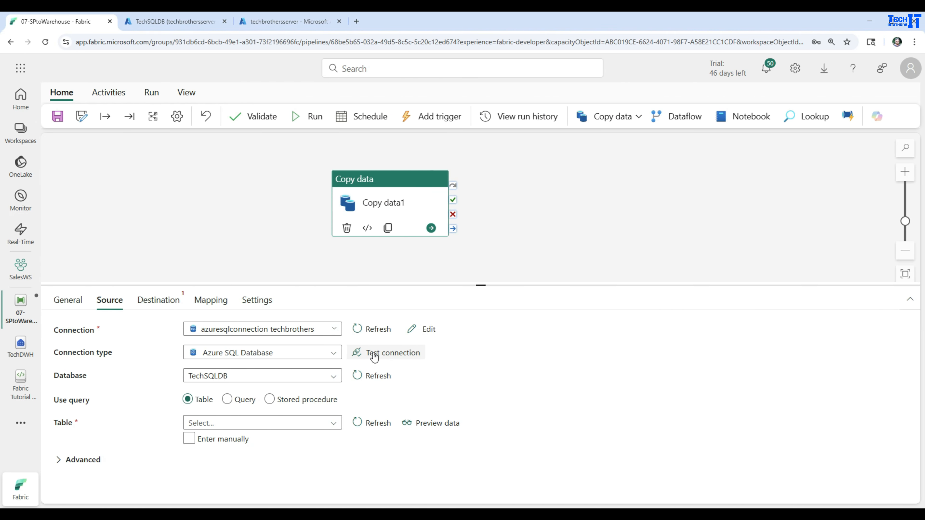
Test the source connection and set the source to the stored procedure [dbo].[ExtractCustomer].
left_click(374, 357)
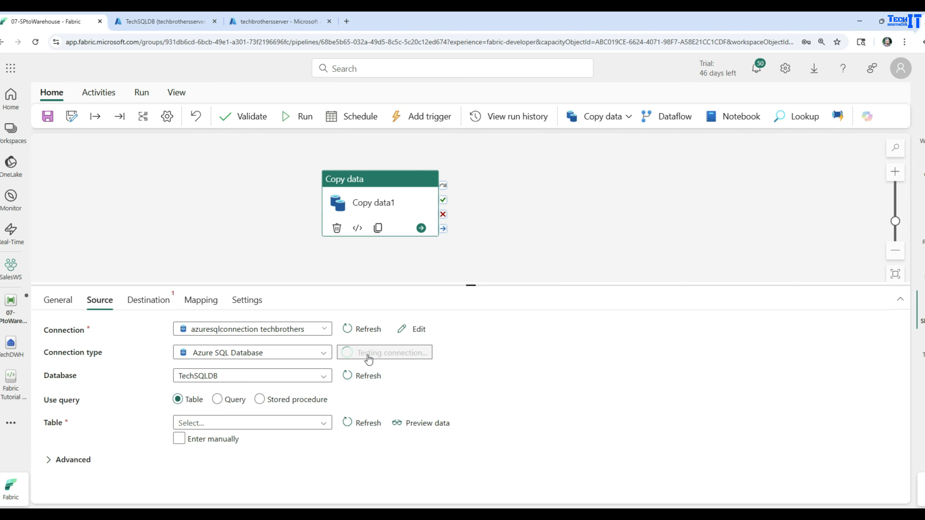
left_click(293, 415)
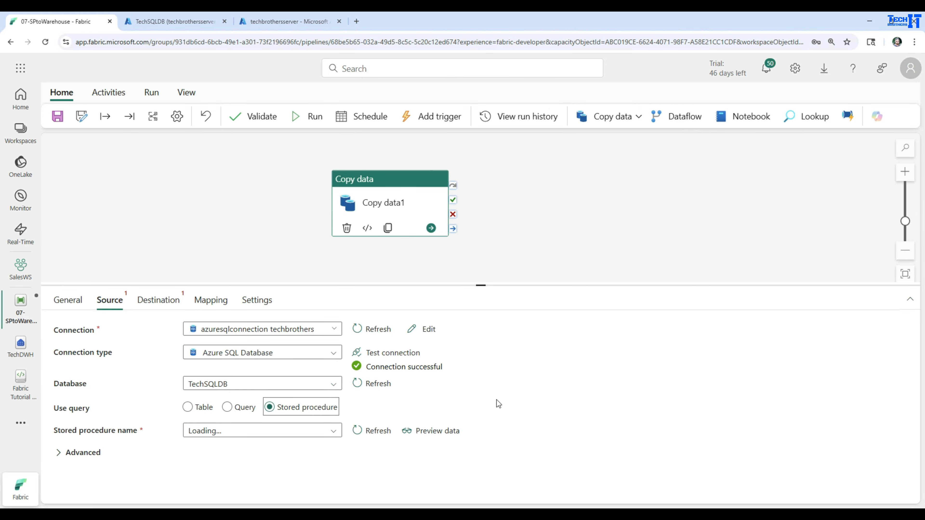
left_click(333, 433)
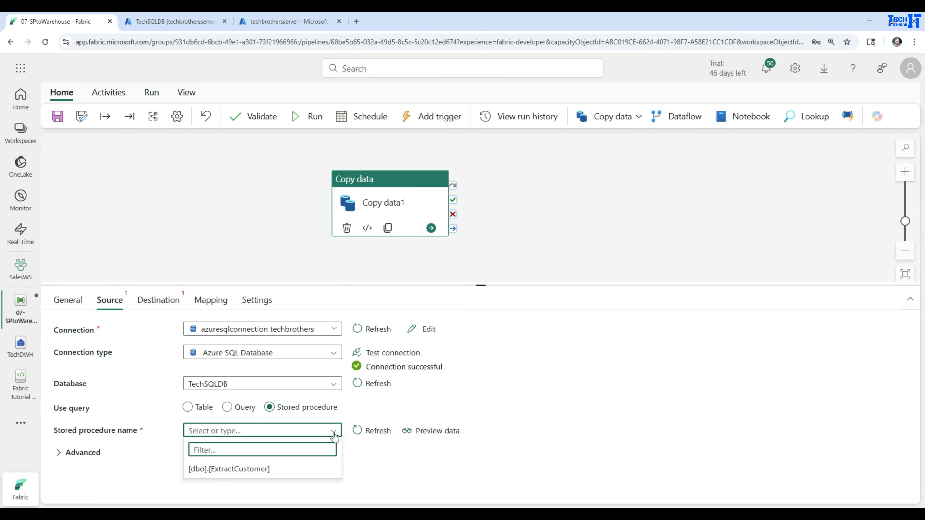
left_click(228, 470)
Try a source query of EXEC [dbo].[ExtractCustomer] using the copied procedure name, and return the source to the stored procedure option.
left_click_drag(281, 432, 189, 431)
right_click(197, 432)
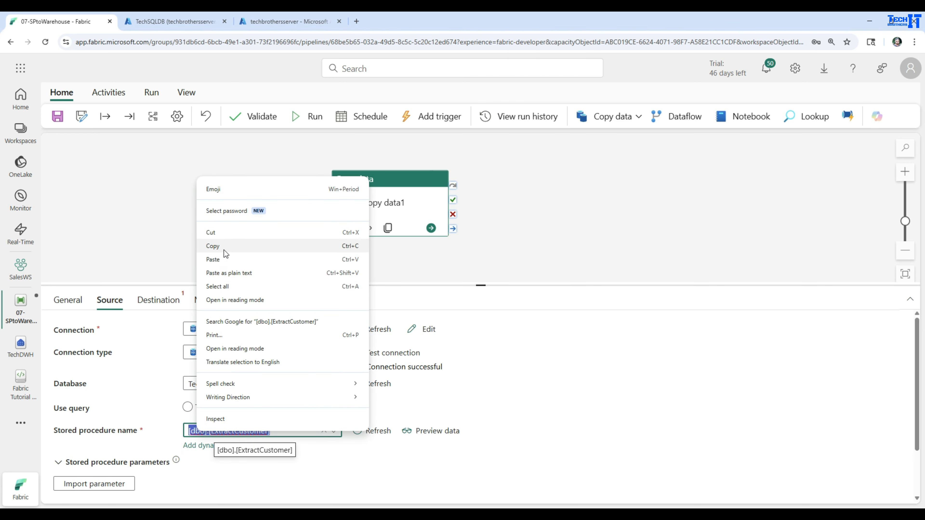
left_click(215, 247)
left_click(227, 407)
left_click(285, 431)
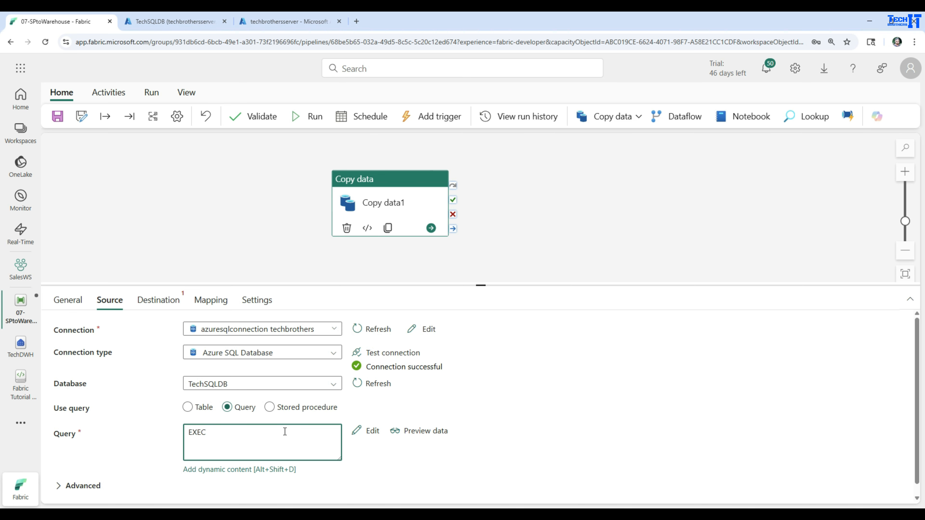
type("EXEC")
key("ctrl+v")
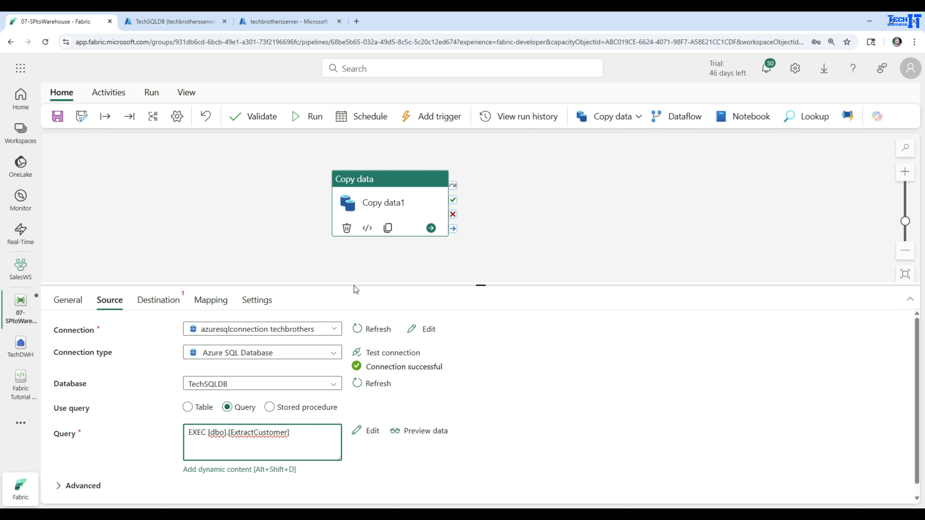
left_click_drag(447, 283, 448, 216)
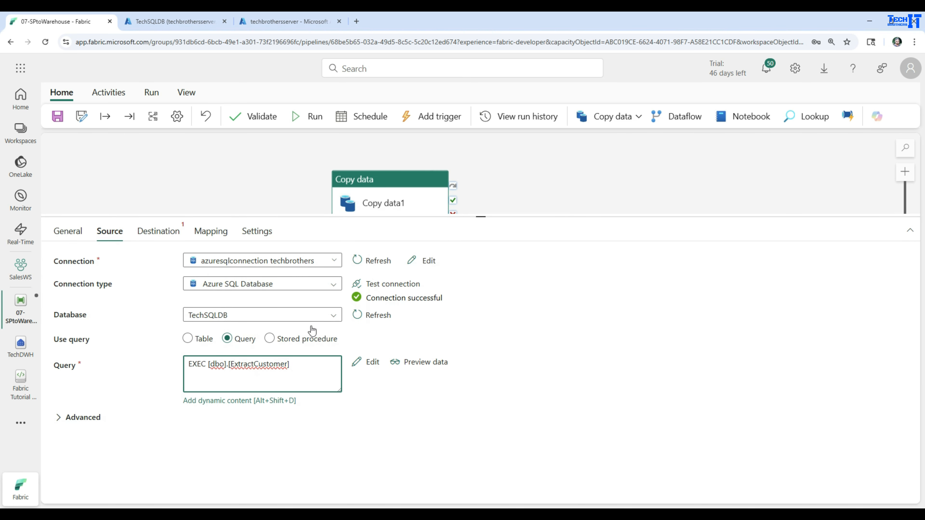
left_click(270, 339)
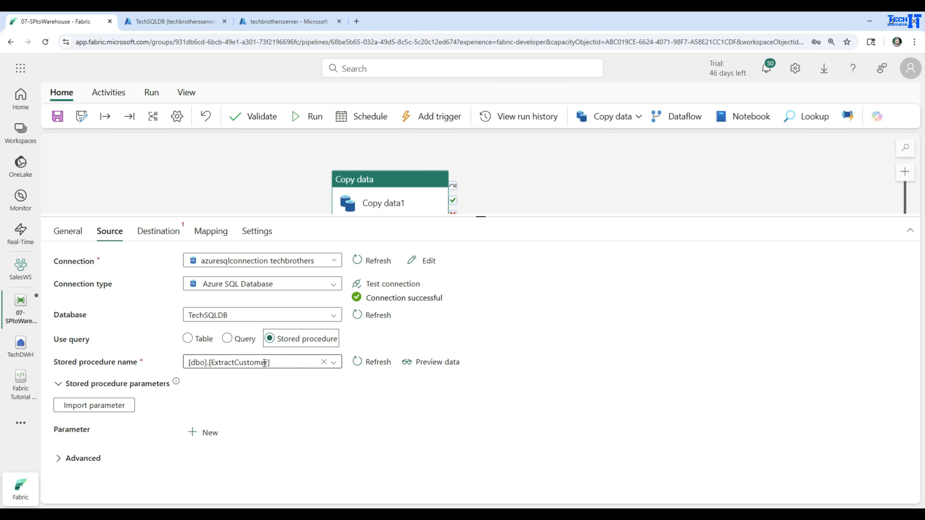
Preview the data returned by the source stored procedure and check its parameters section.
left_click(436, 360)
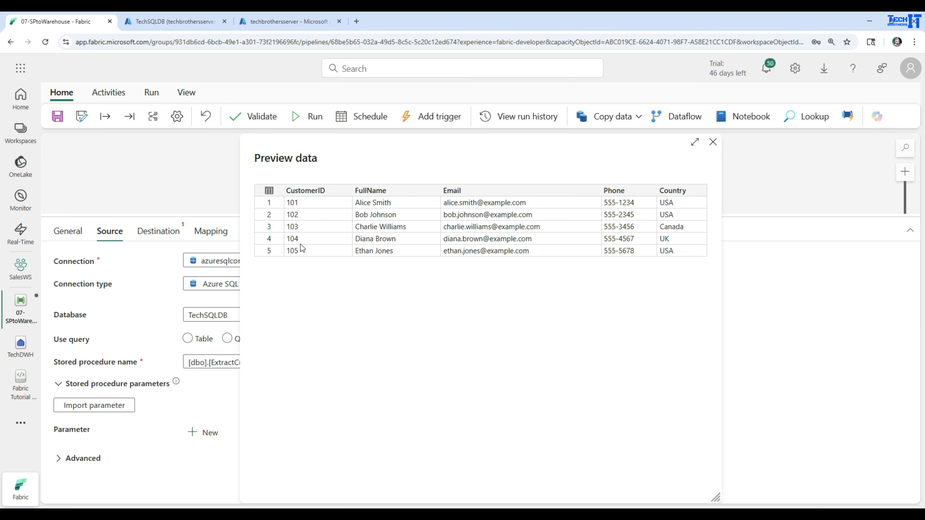
left_click(712, 143)
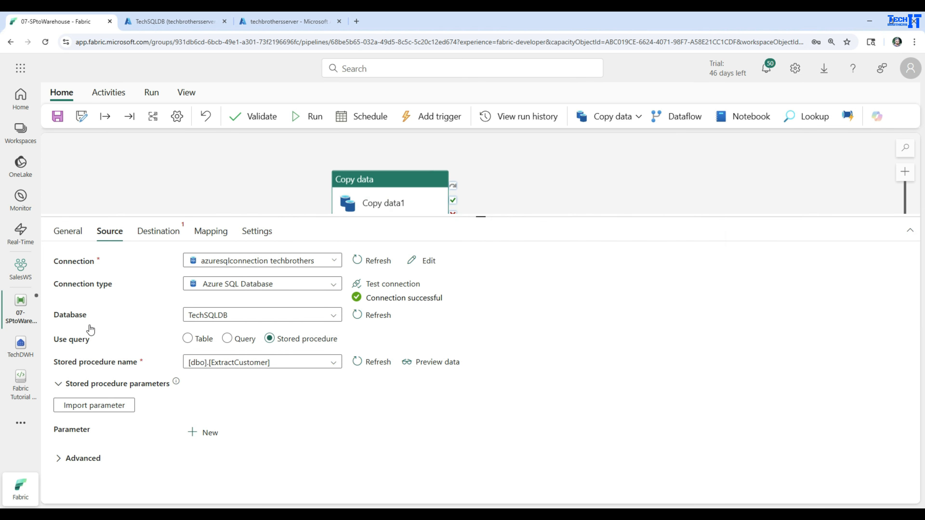
left_click(59, 385)
left_click(58, 386)
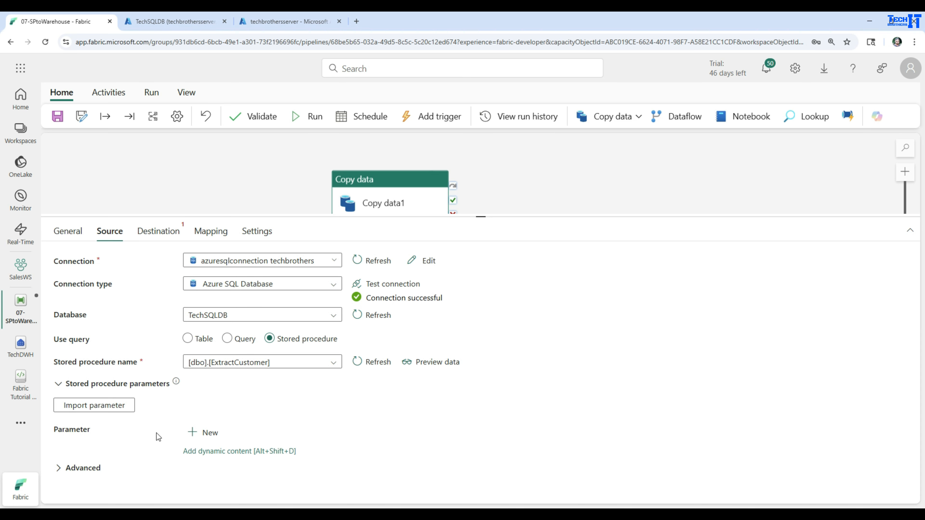
Set the TechDWH warehouse as the copy activity's destination connection.
left_click_drag(405, 216, 410, 300)
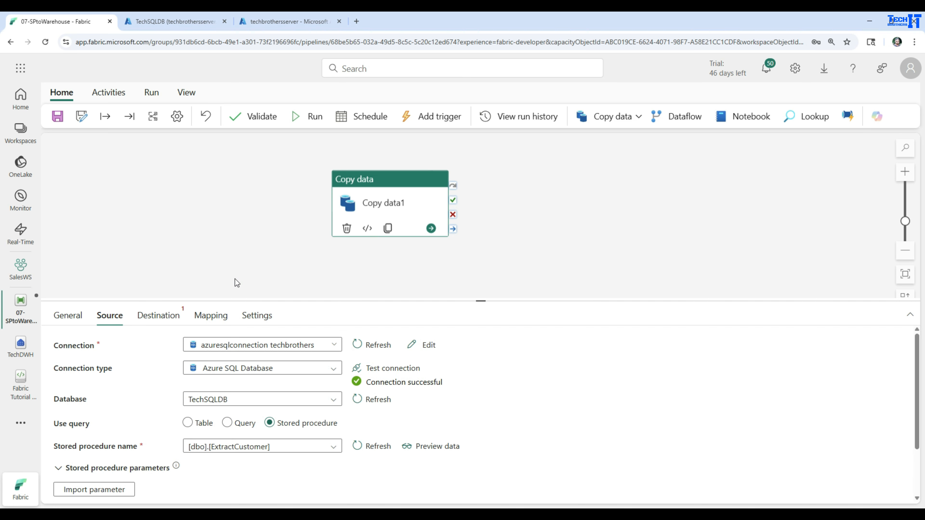
left_click(176, 315)
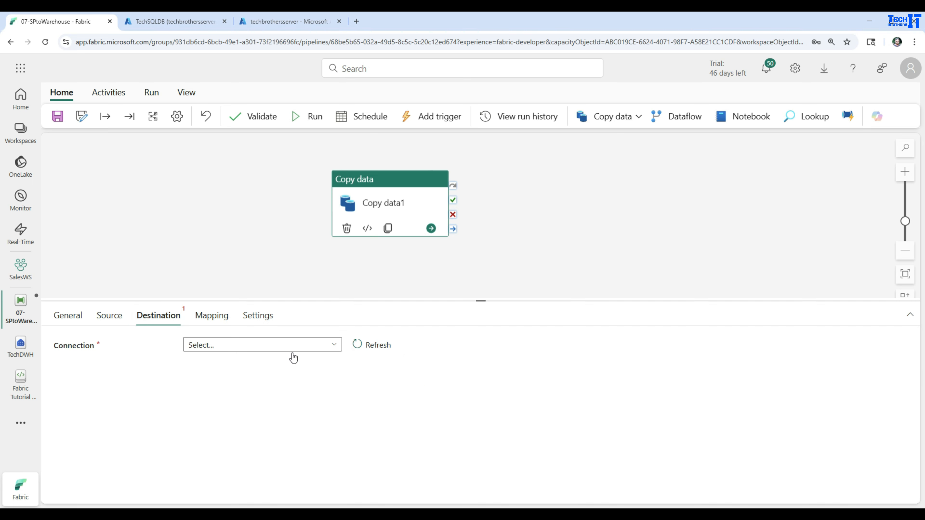
left_click(327, 345)
scroll(281, 231, "down", 2)
scroll(281, 231, "down", 5)
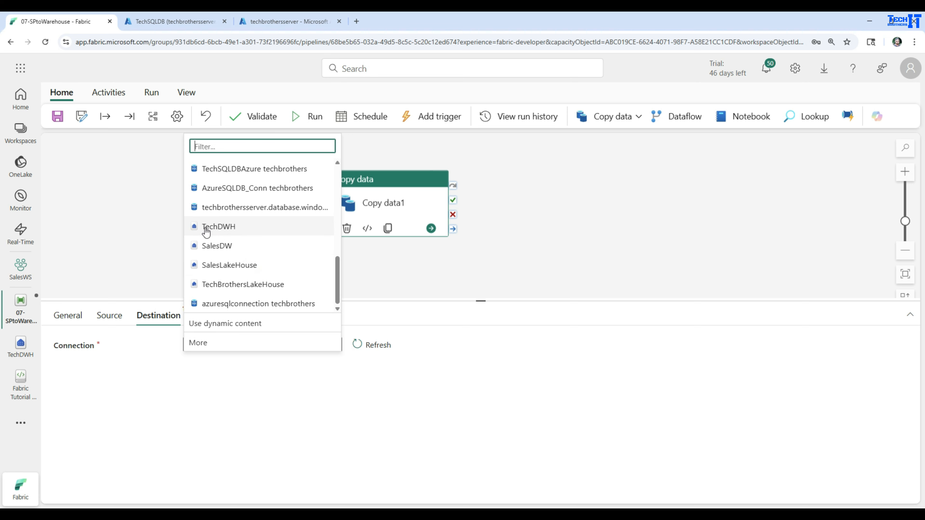
left_click(219, 227)
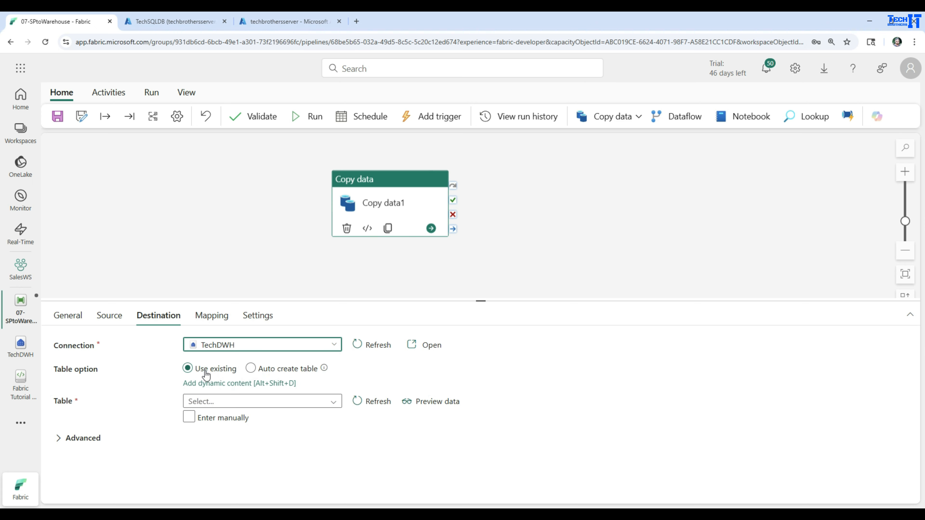
Try the auto create table option, return to using an existing table and list the warehouse's available tables.
left_click(283, 372)
left_click(254, 373)
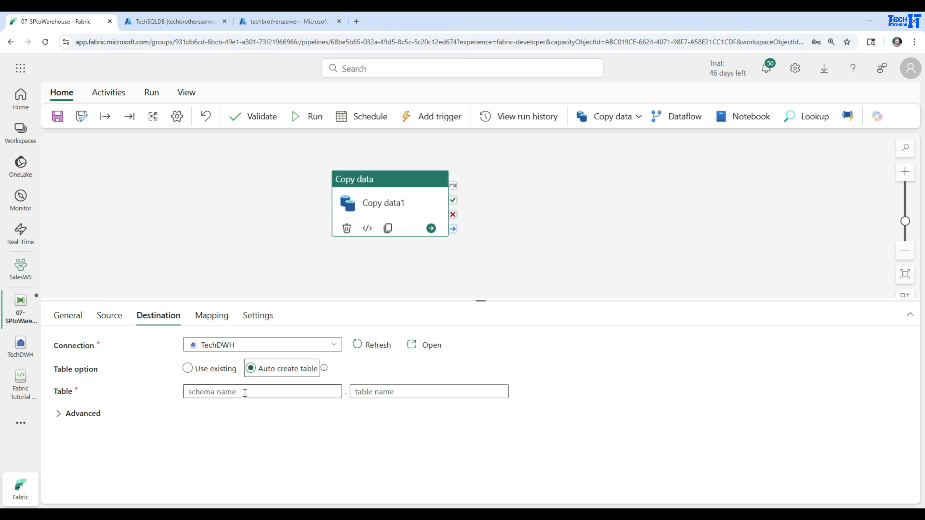
left_click(215, 370)
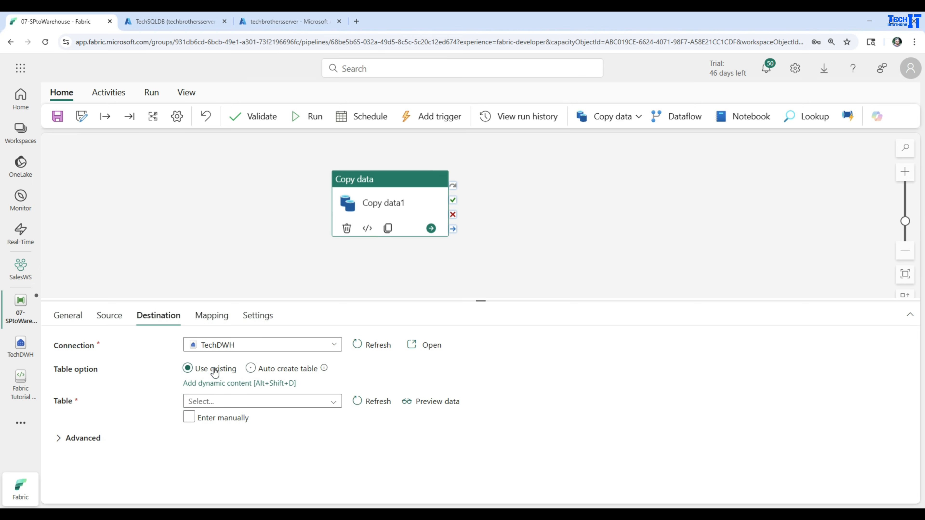
left_click(325, 401)
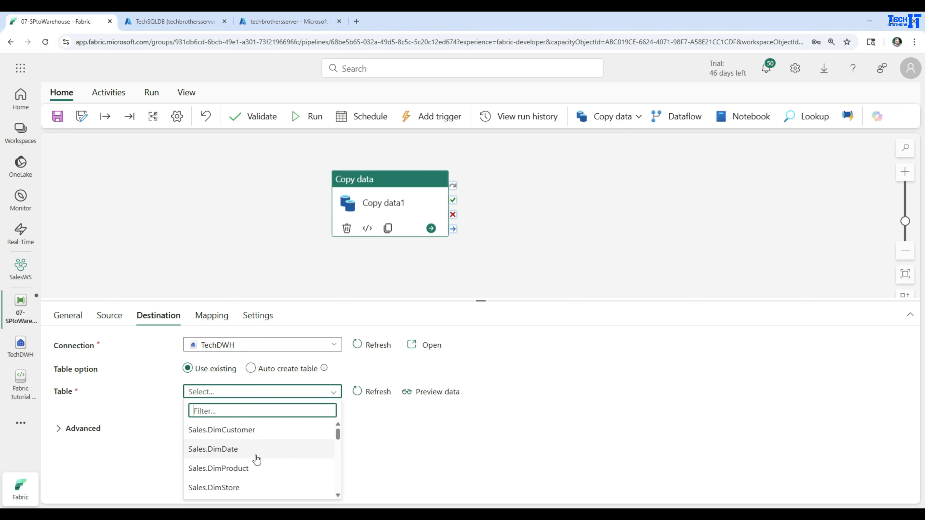
Set the destination to auto create a table with schema dbo and table name AzureCustomerDWH.
left_click(251, 368)
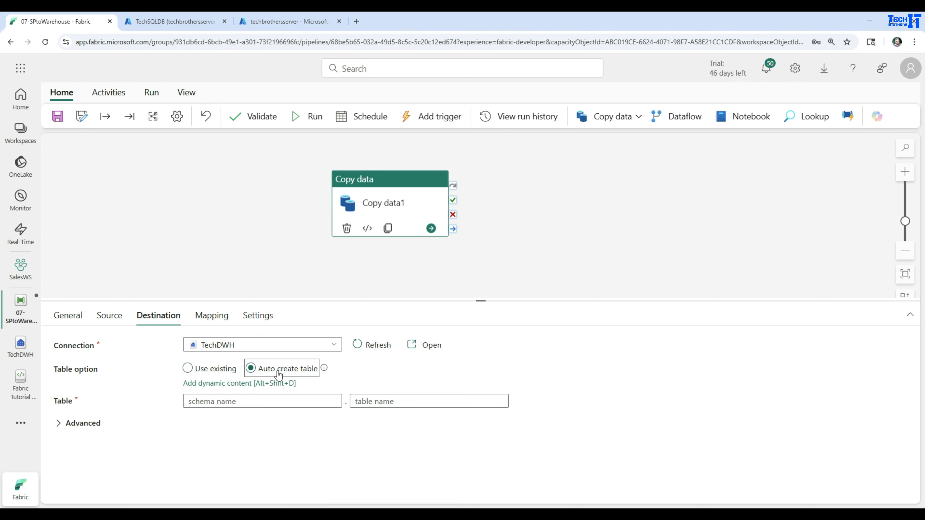
left_click(277, 404)
type("dbo")
key("Tab")
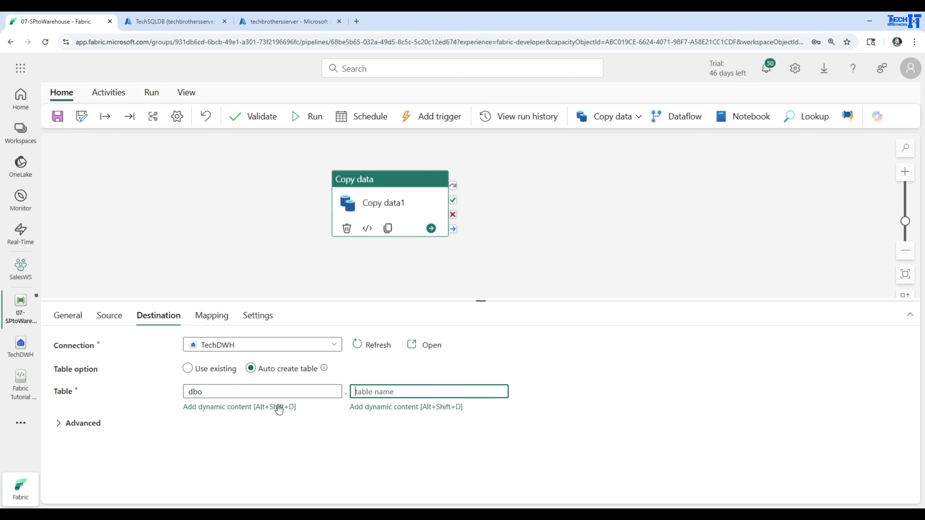
type("AzureCustomerDWH")
Try adding a default column value in the destination's advanced copy command settings and delete the new row.
left_click(62, 423)
scroll(144, 415, "down", 3)
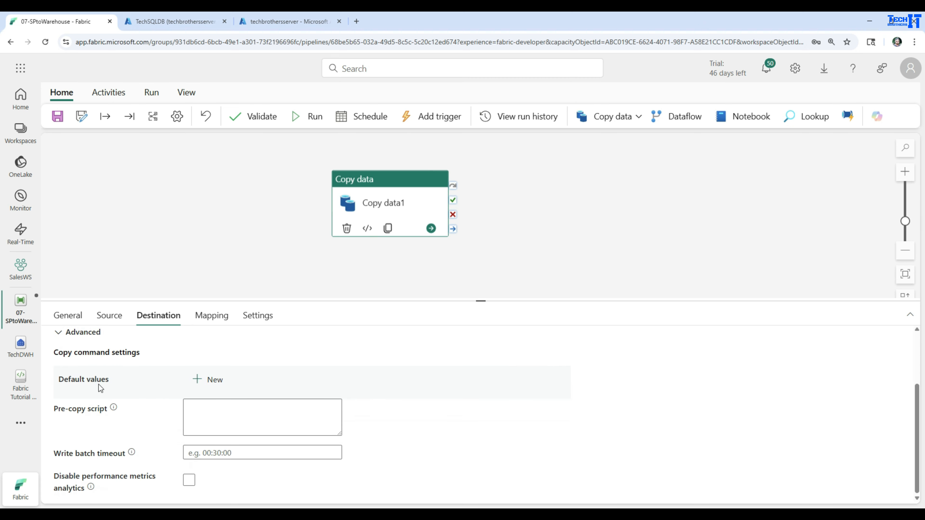
left_click(206, 380)
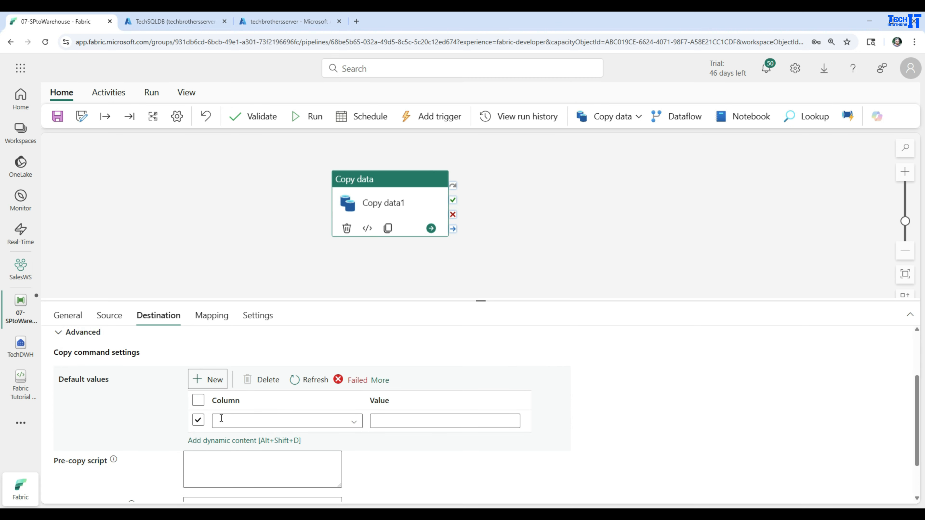
left_click(351, 423)
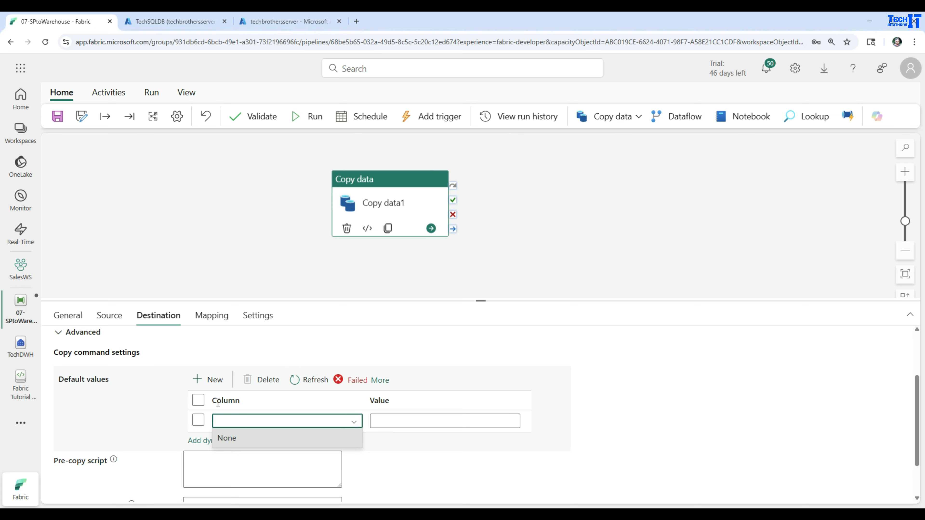
left_click(198, 401)
left_click(267, 379)
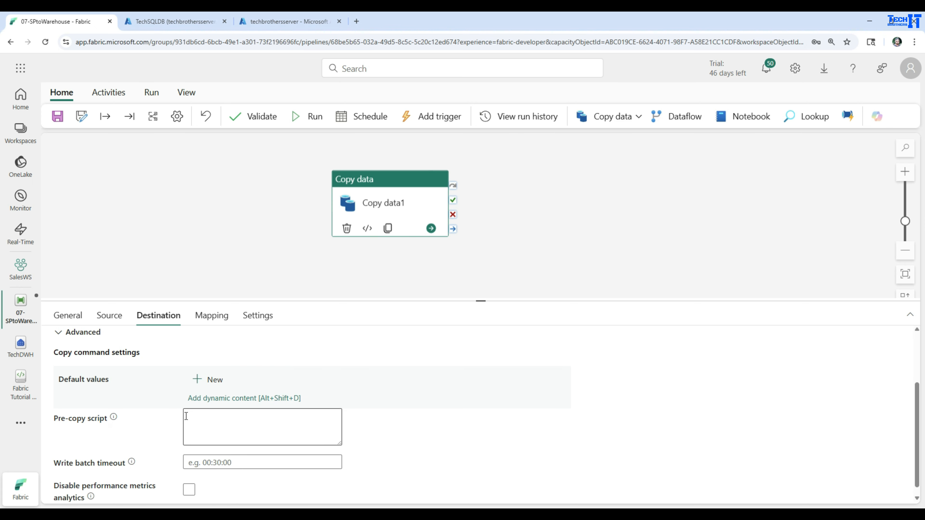
Review the destination's pre-copy script, write batch timeout and performance metrics options.
left_click(226, 421)
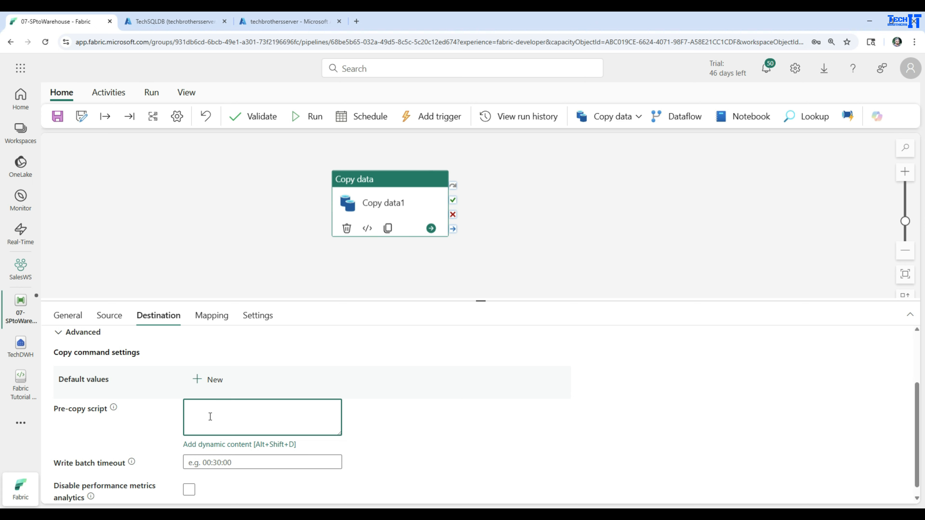
scroll(210, 417, "down", 1)
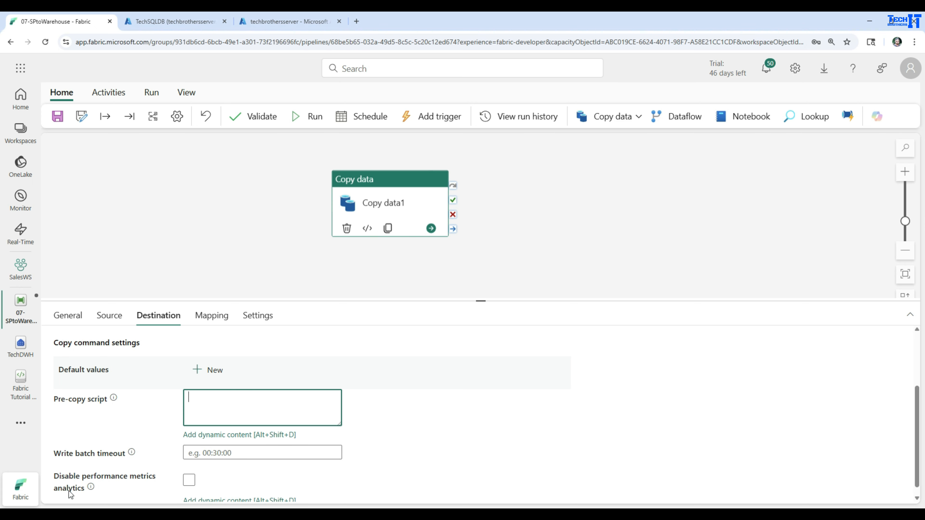
left_click(189, 488)
scroll(379, 462, "up", 3)
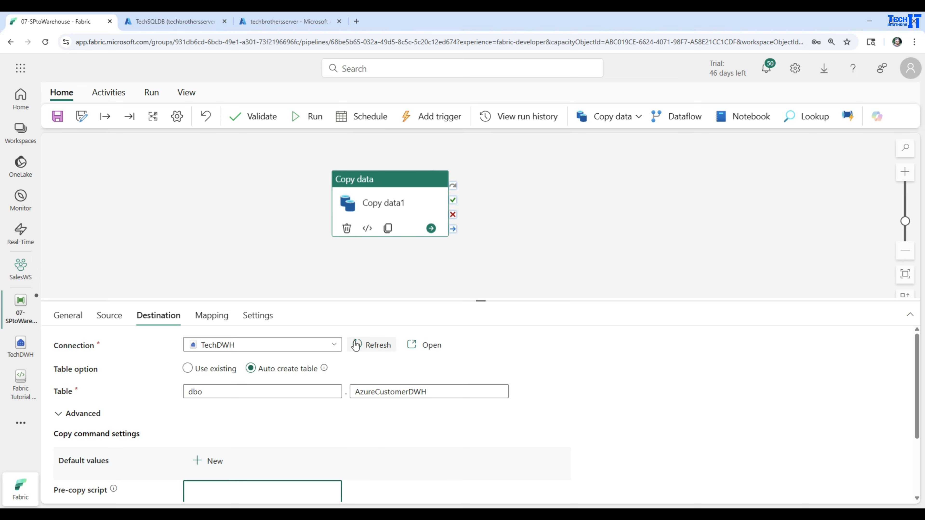
Import the source and destination schemas into the copy activity's column mapping.
left_click(211, 316)
left_click_drag(330, 303, 339, 226)
left_click(92, 308)
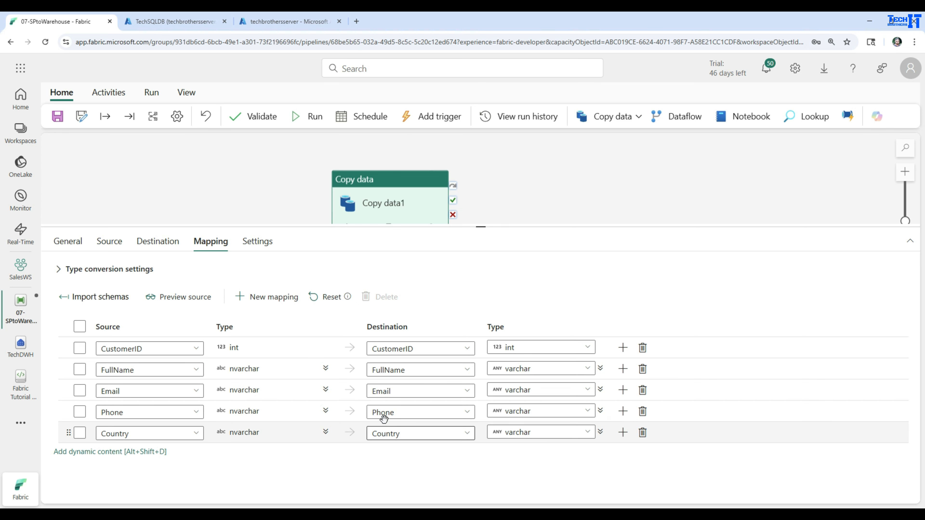
Rename the destination column mapped from the source Phone column to Cell, leaving no mapping rows selected.
double_click(375, 413)
key("BackSpace")
type("Cell")
left_click(397, 455)
left_click(81, 414)
left_click(80, 390)
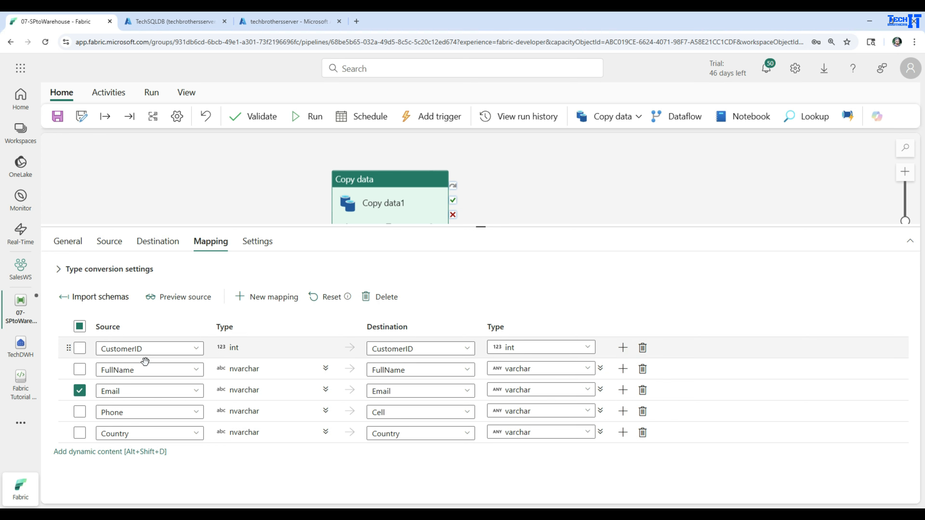
left_click(80, 391)
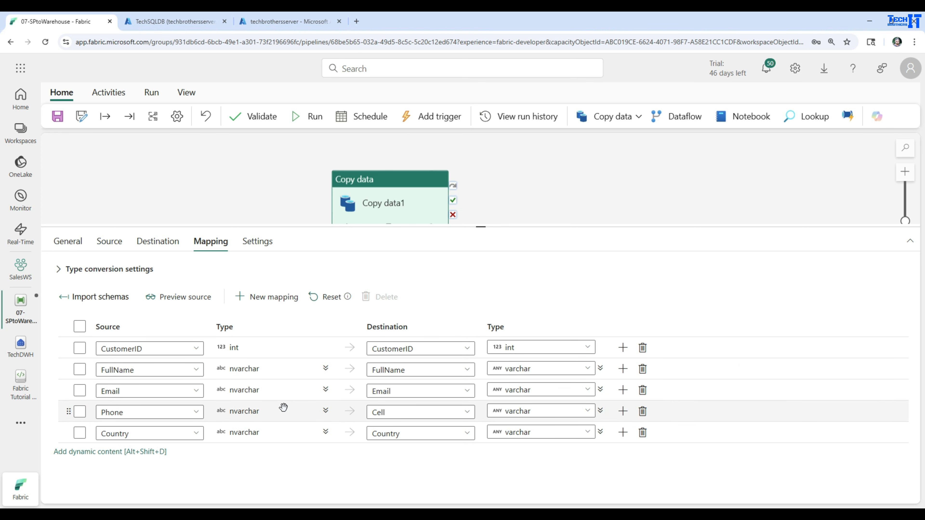
Save the 07-SPtoWarehouse pipeline and run it.
left_click(253, 183)
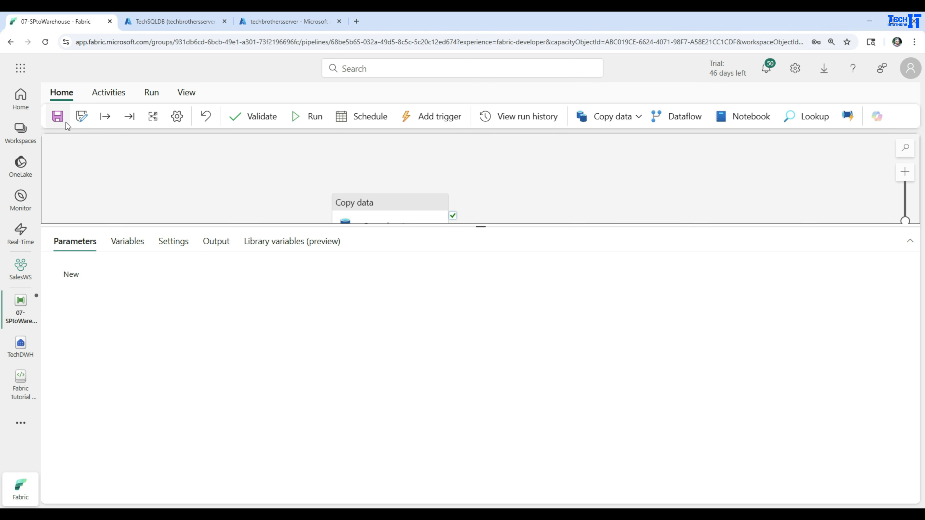
left_click(61, 119)
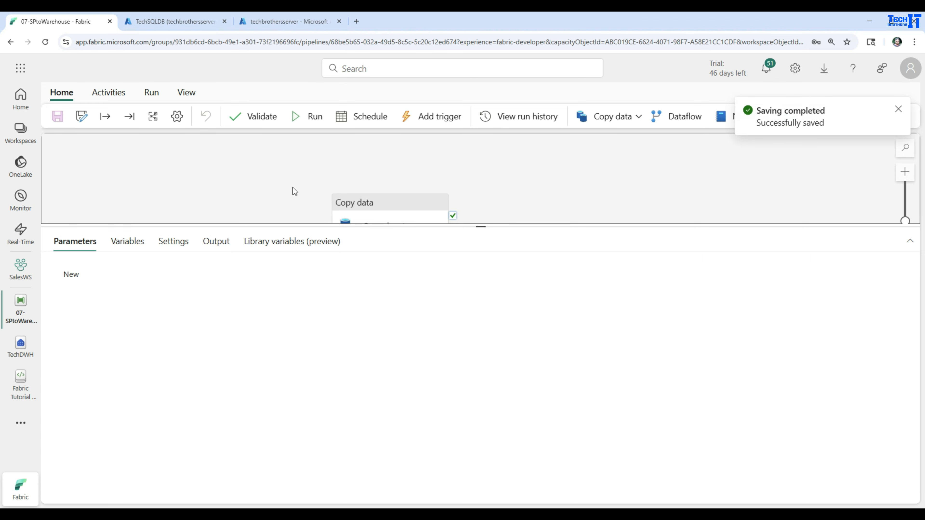
left_click(307, 119)
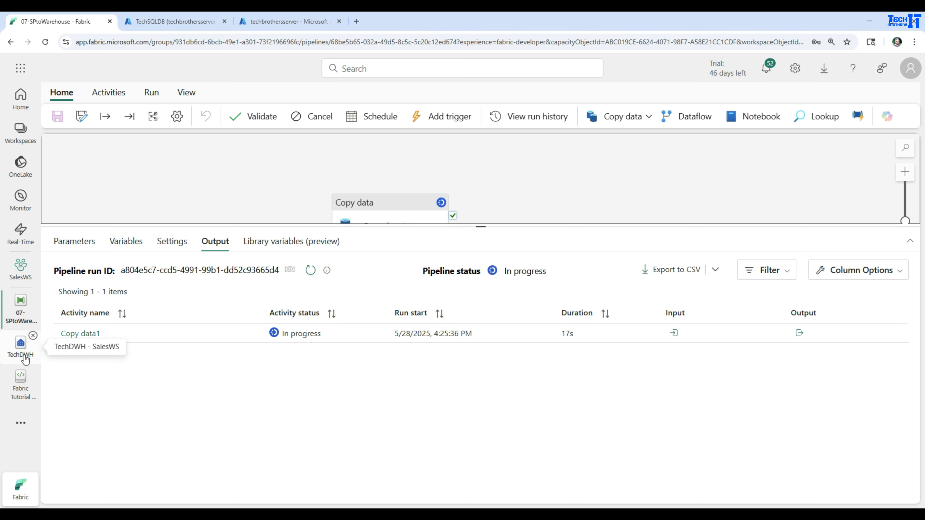
Open the TechDWH warehouse, widen its explorer and refresh the dbo Tables folder.
left_click(20, 344)
left_click_drag(197, 252, 419, 268)
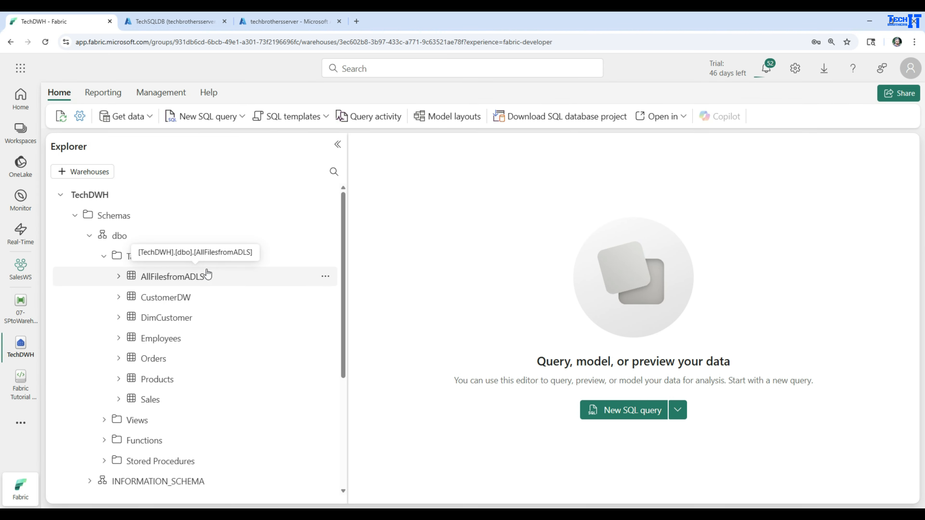
left_click(321, 257)
left_click(333, 316)
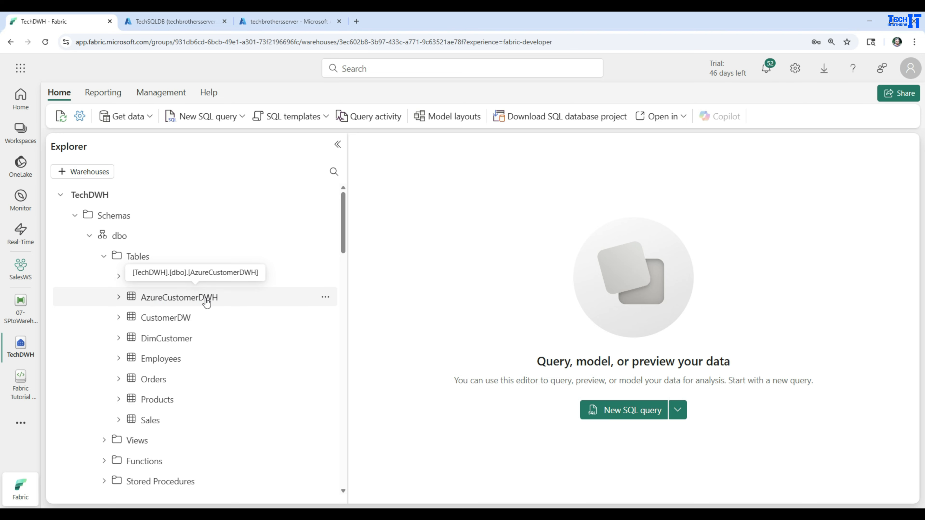
Query the top 100 rows of the AzureCustomerDWH table and run the generated query again.
left_click(328, 298)
mouse_move(368, 316)
left_click(457, 320)
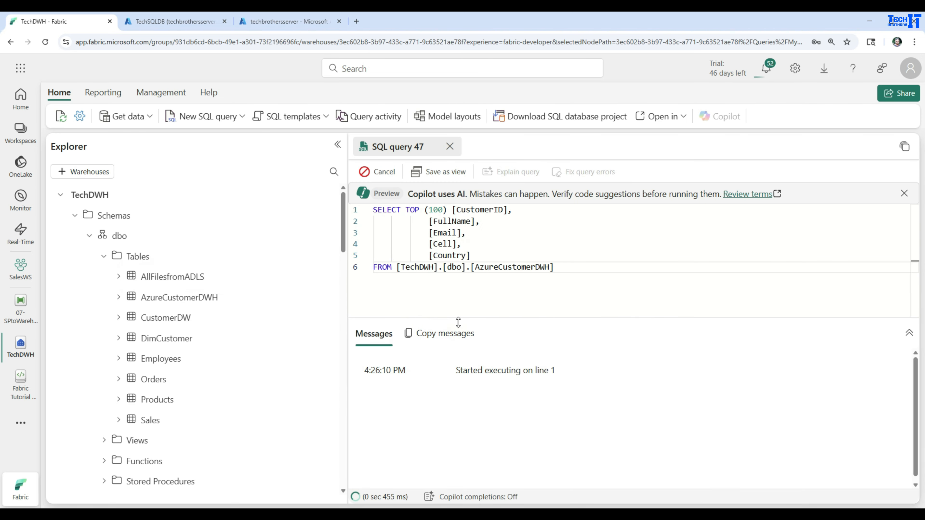
left_click_drag(347, 273, 204, 273)
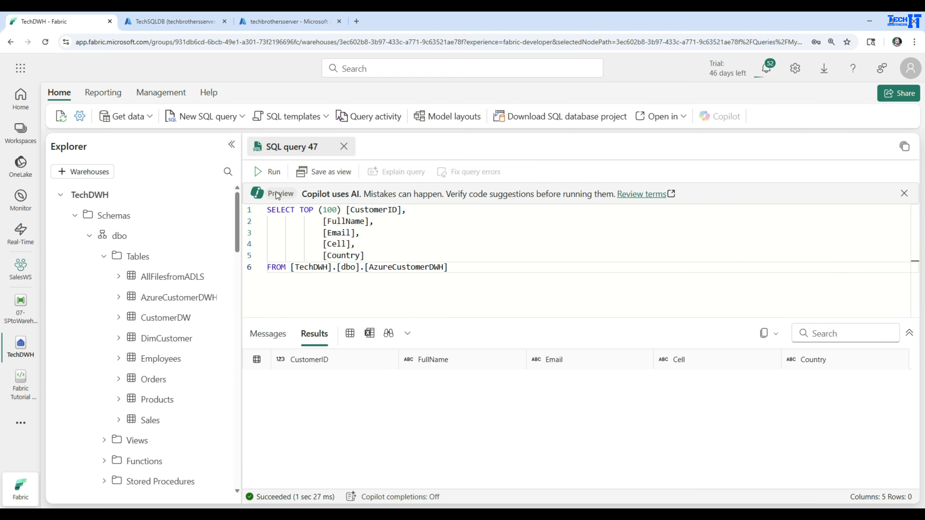
left_click(272, 172)
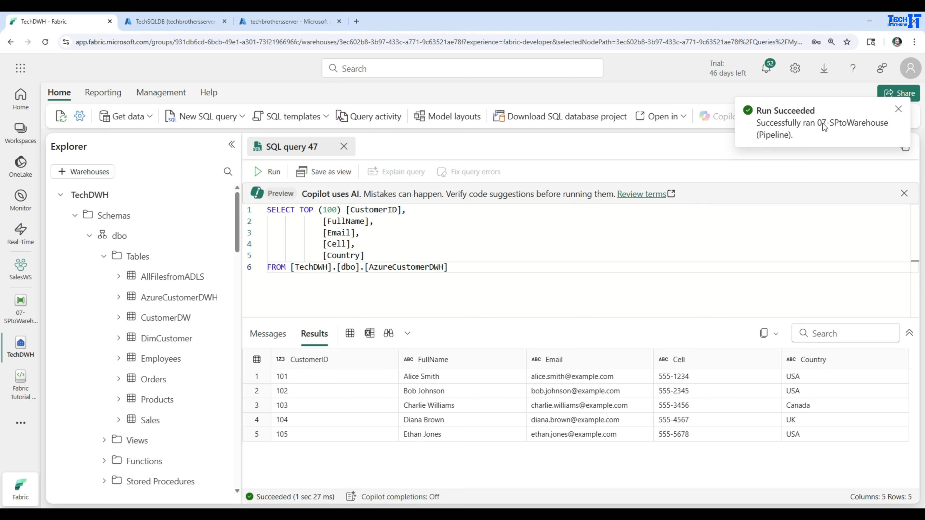
Open the Copy data1 run details in the pipeline and review the source, staging, destination and status information.
left_click(20, 311)
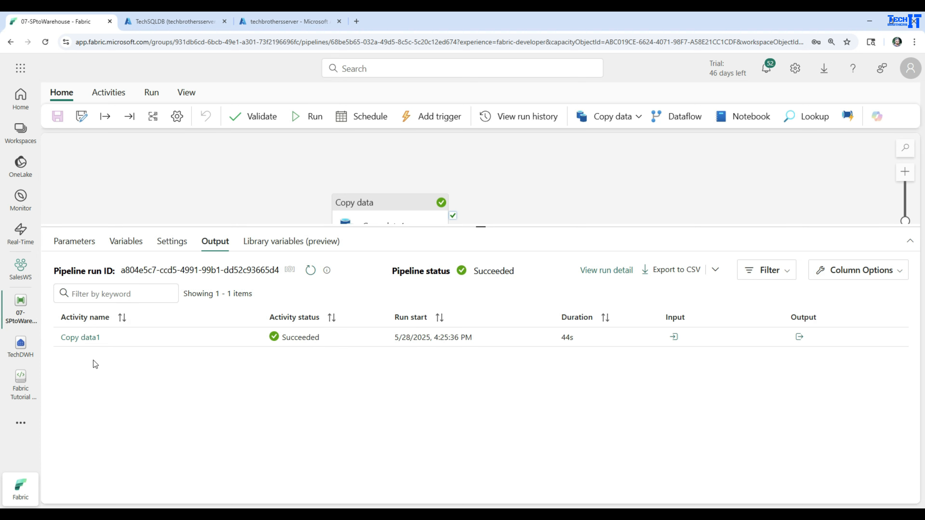
left_click(75, 338)
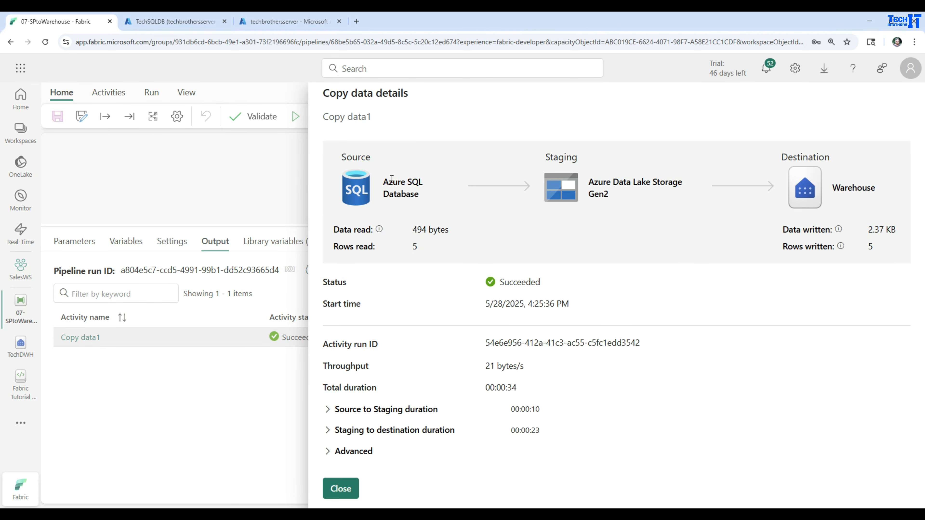
left_click_drag(387, 180, 424, 197)
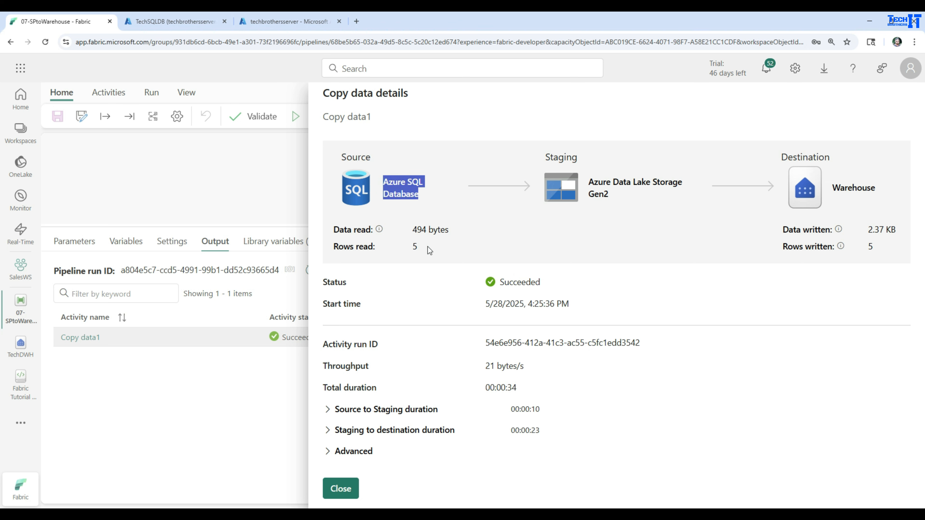
left_click_drag(427, 246, 402, 248)
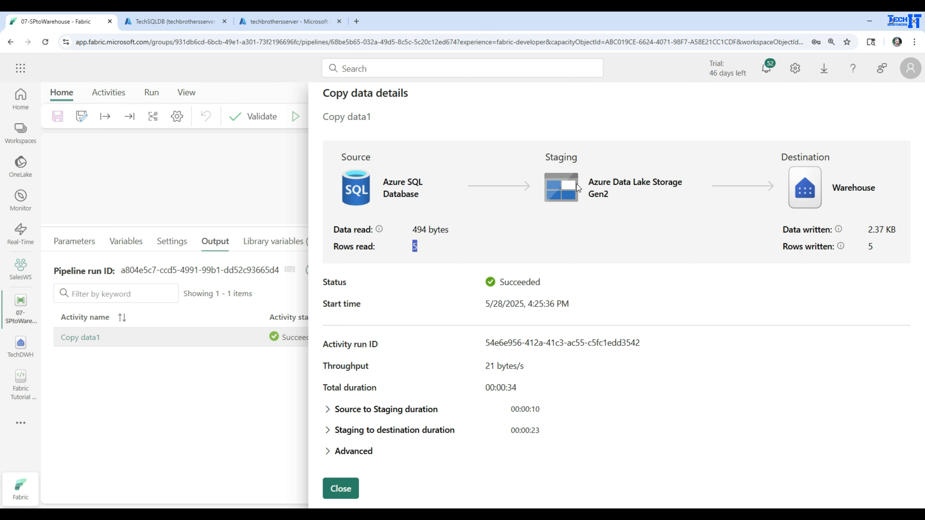
left_click_drag(589, 181, 611, 195)
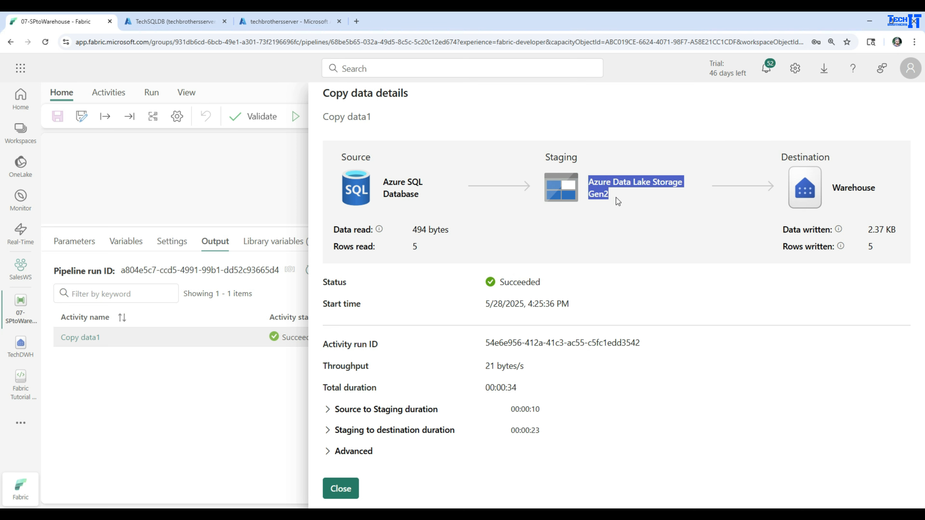
left_click_drag(834, 187, 888, 191)
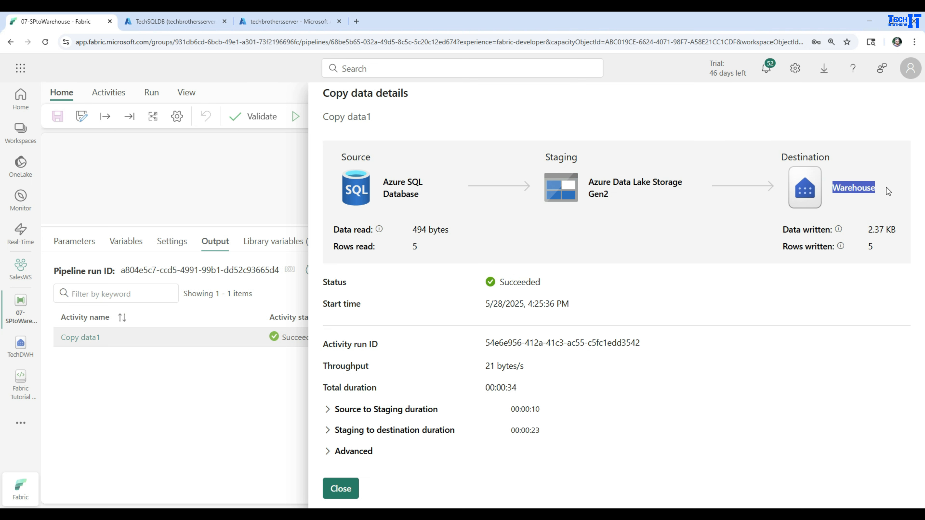
left_click_drag(883, 239, 780, 254)
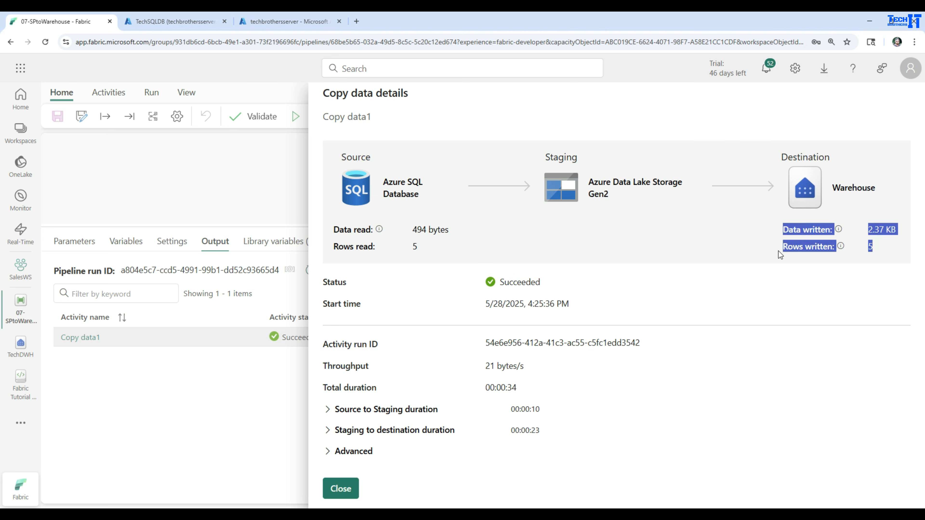
left_click_drag(505, 283, 599, 293)
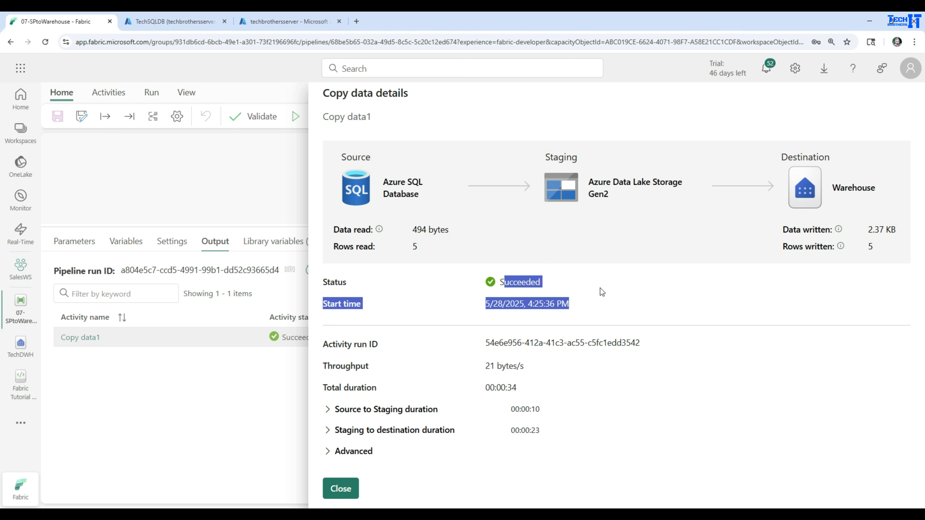
left_click(592, 306)
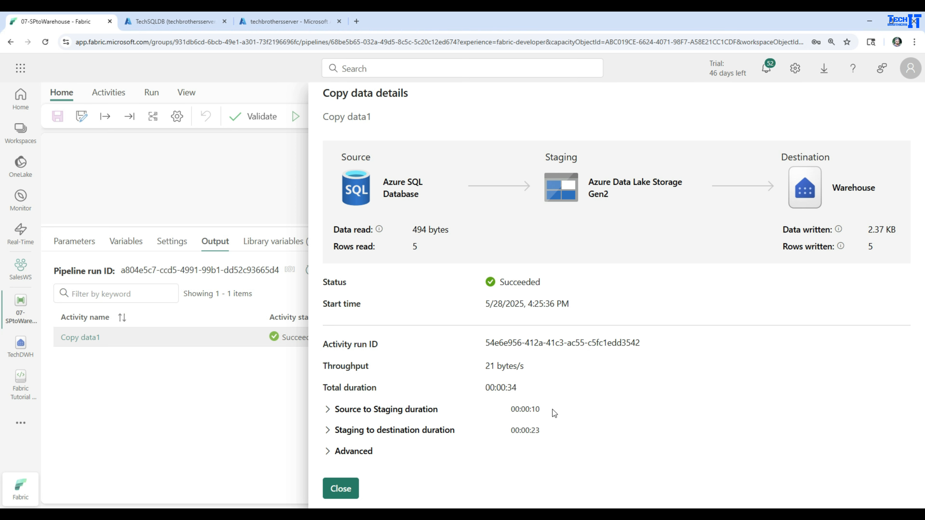
Check the run's staging durations and advanced trigger information, and close the copy details.
left_click_drag(554, 413, 501, 417)
left_click_drag(565, 431, 508, 436)
left_click(328, 451)
scroll(517, 457, "down", 1)
left_click_drag(532, 454, 317, 458)
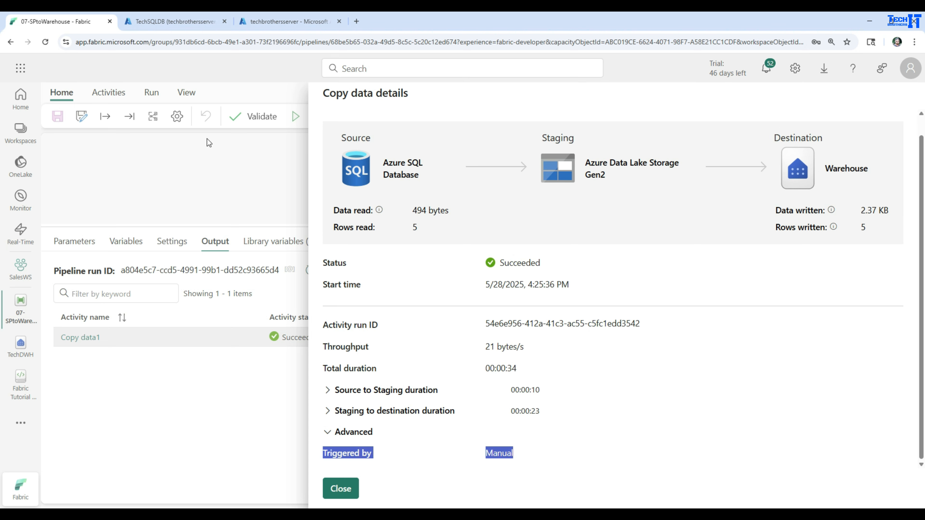
left_click(346, 488)
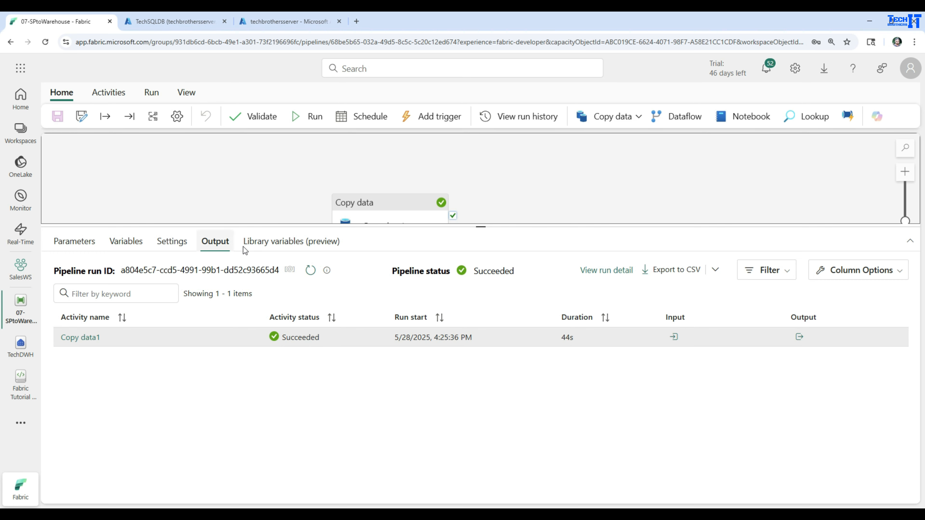
Return to the TechDWH warehouse and rerun the top 100 rows query on AzureCustomerDWH.
left_click_drag(279, 224, 293, 308)
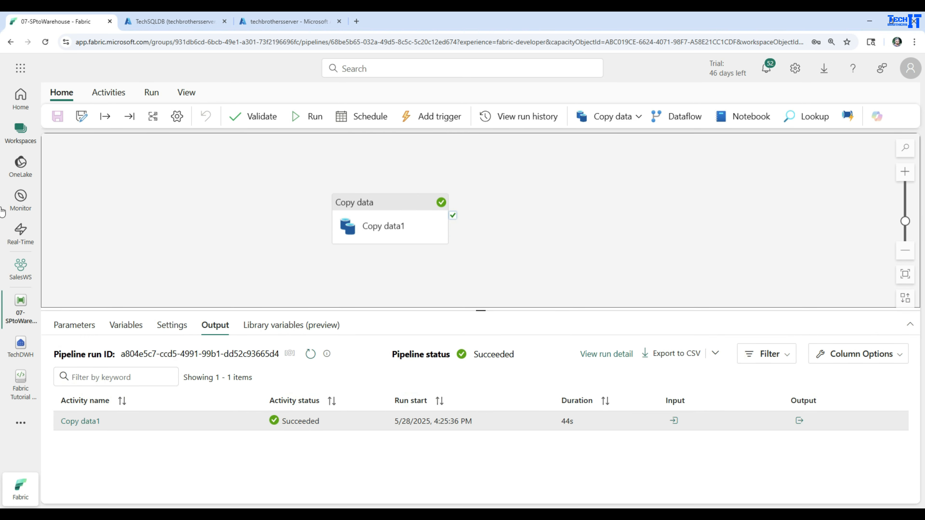
left_click(20, 345)
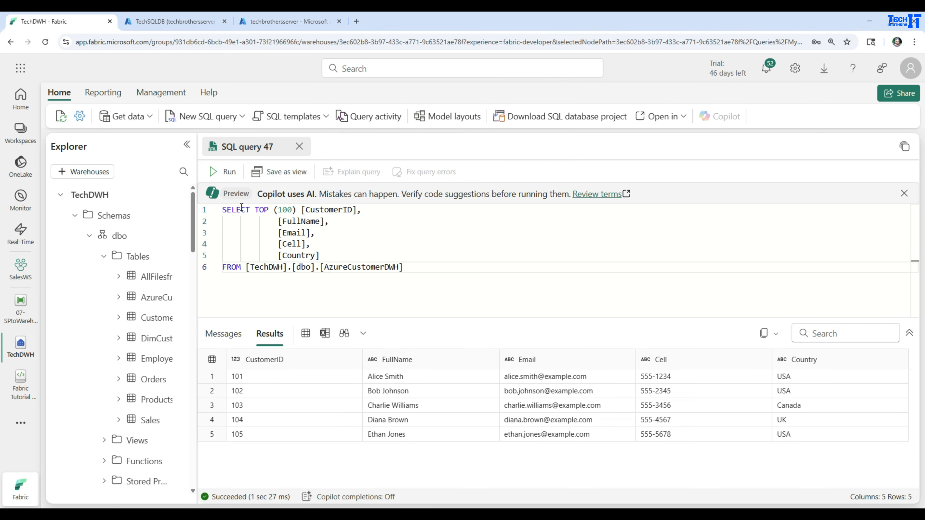
left_click(223, 172)
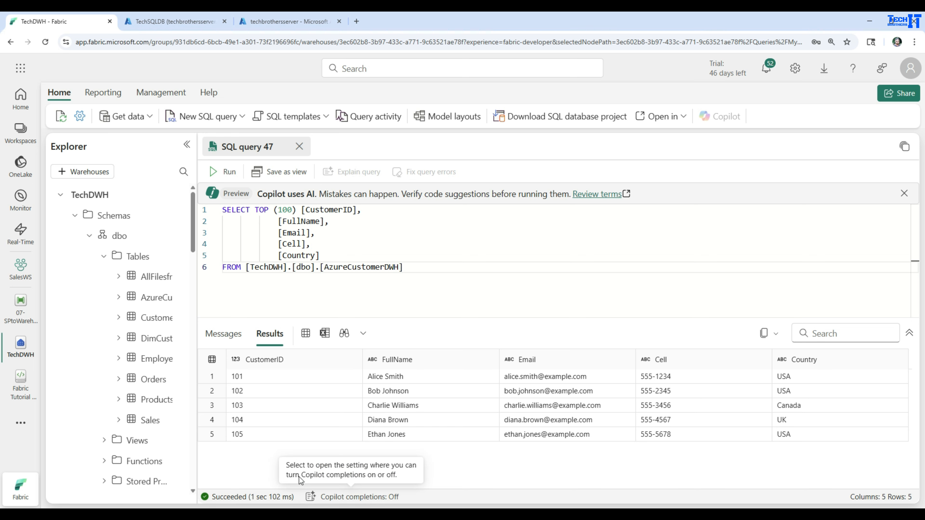
Reopen Copy data1's destination settings in the 07-SPtoWarehouse pipeline and read the auto create table hint.
left_click(21, 308)
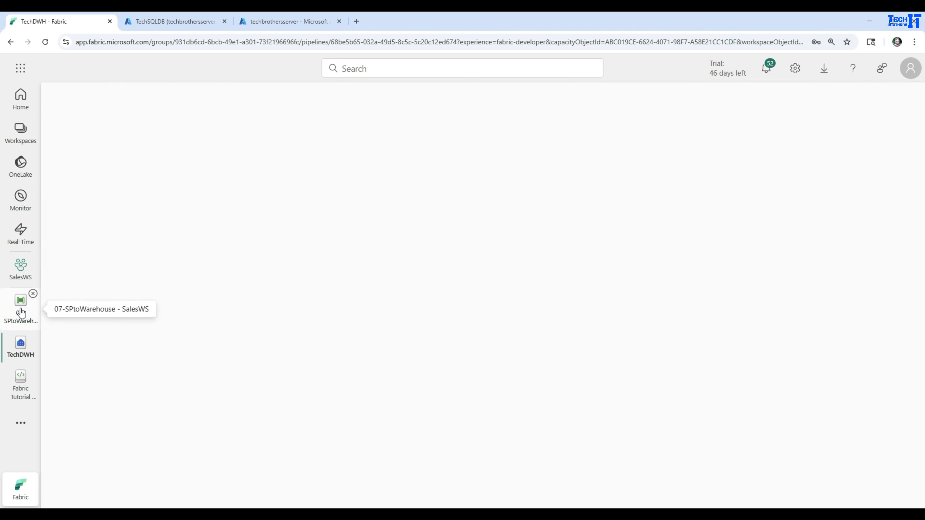
left_click(385, 221)
left_click(154, 326)
left_click_drag(300, 310, 309, 235)
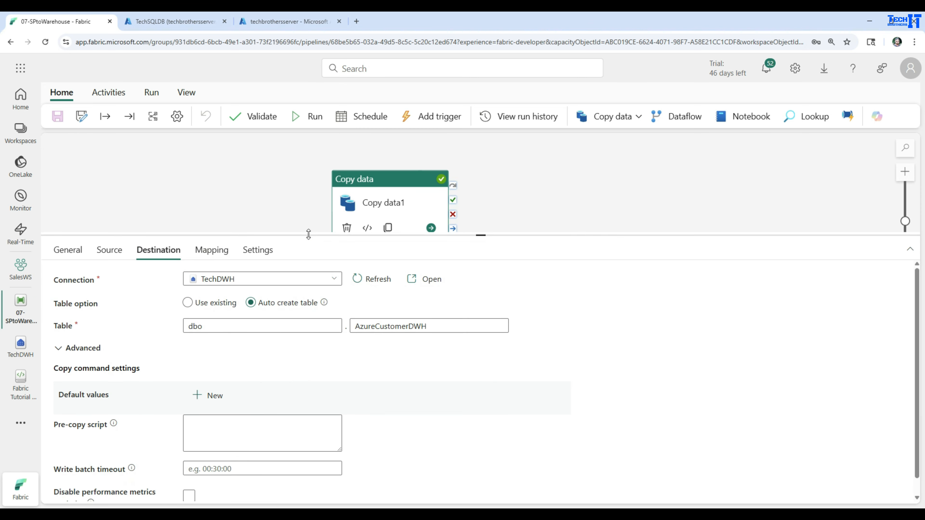
mouse_move(323, 307)
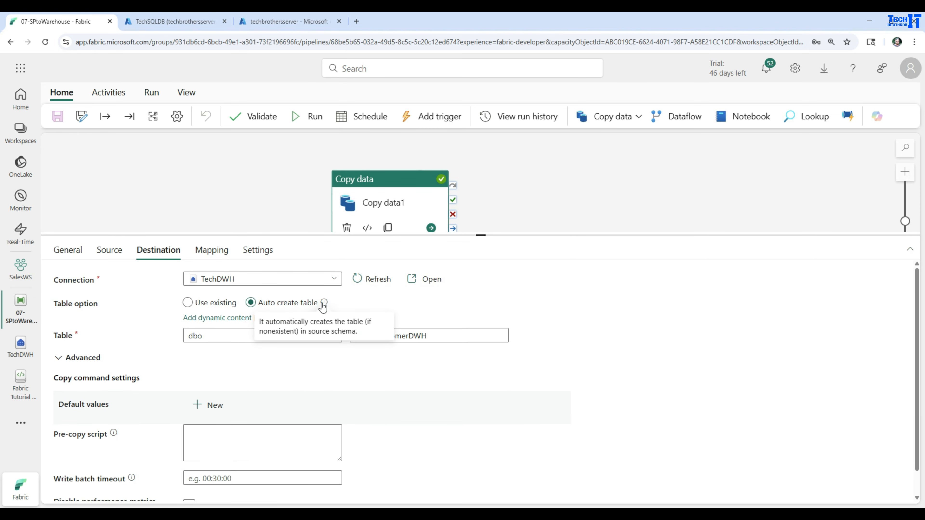
Switch Copy data1's destination to use an existing table, refresh the table list and select dbo.AzureCustomerDWH.
left_click(187, 302)
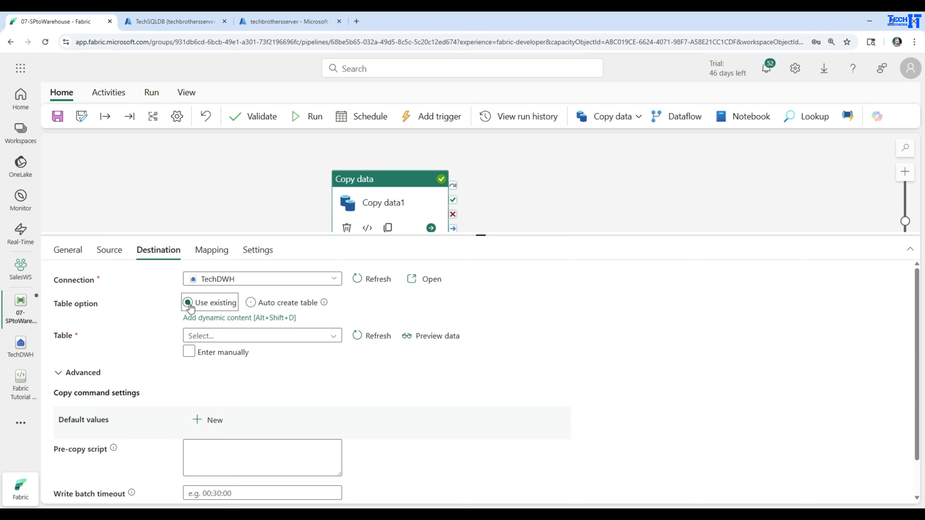
left_click(332, 326)
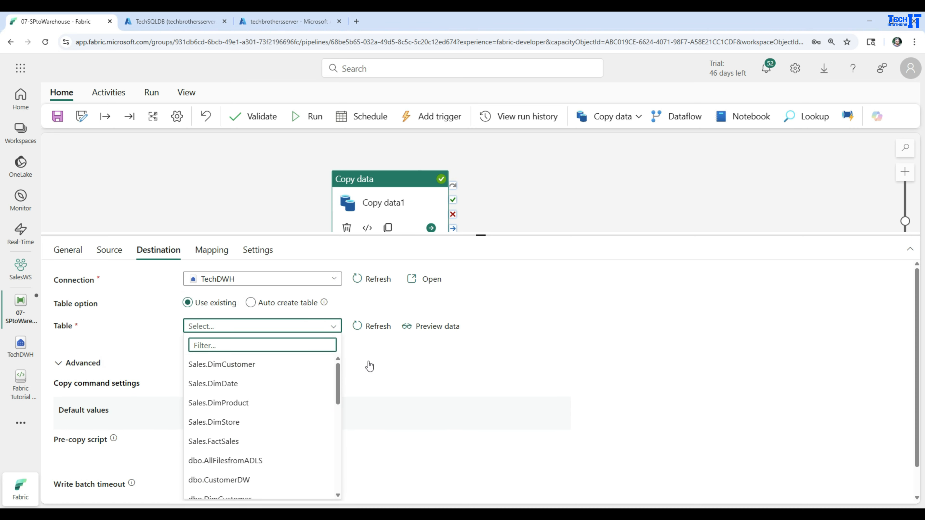
left_click(367, 326)
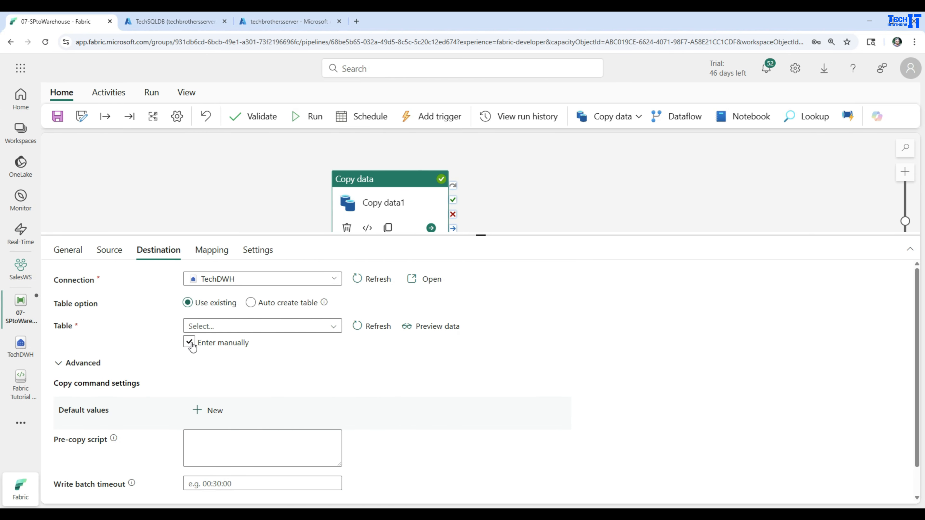
left_click(191, 345)
left_click(191, 344)
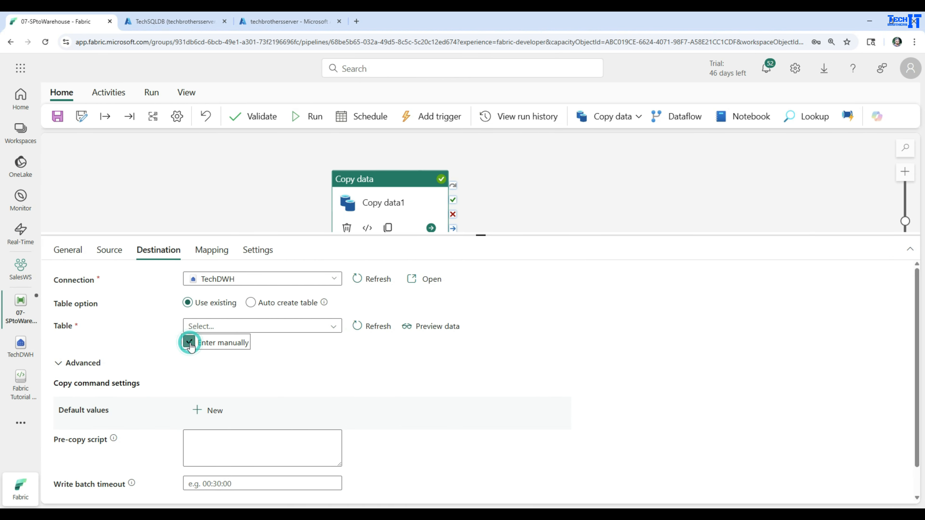
left_click(332, 328)
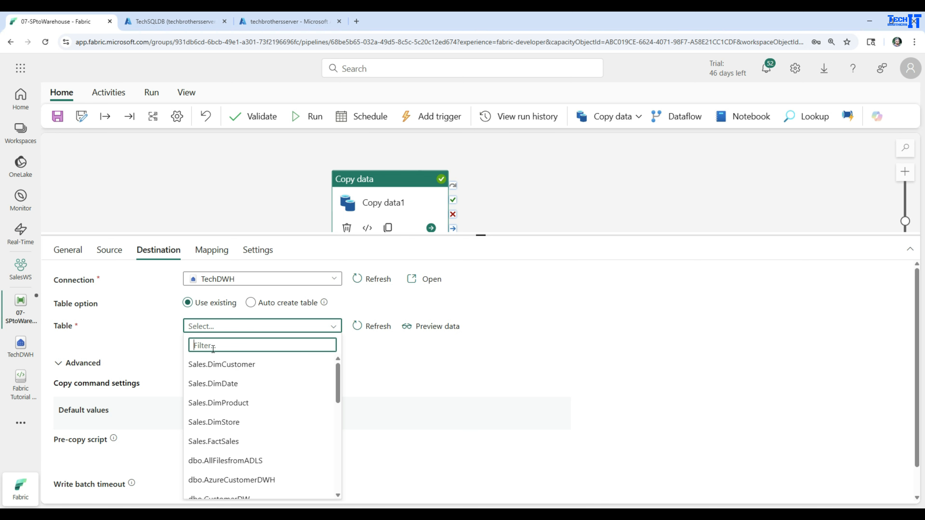
left_click(240, 480)
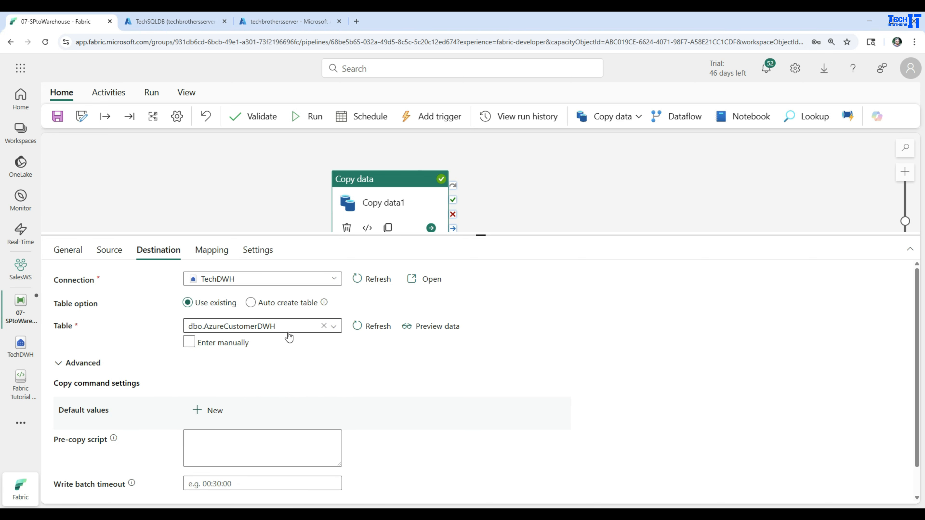
left_click_drag(281, 326, 185, 330)
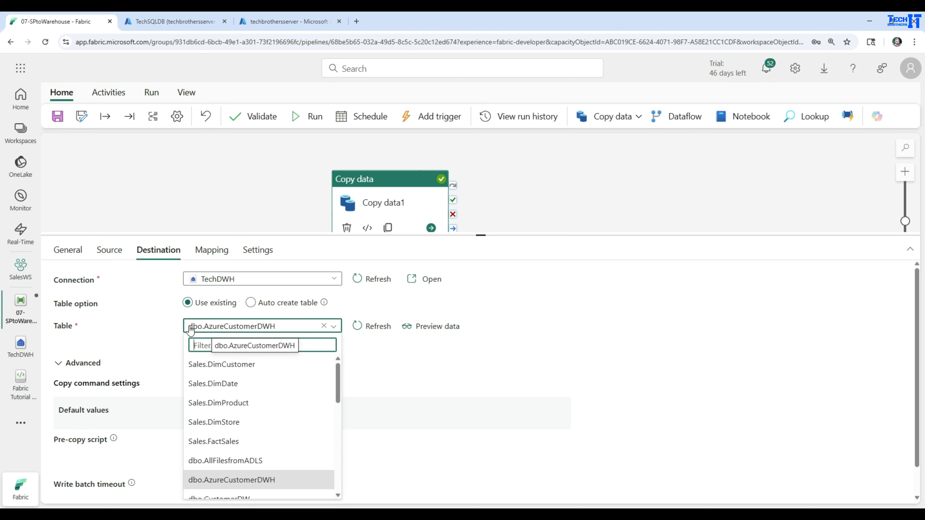
left_click(165, 332)
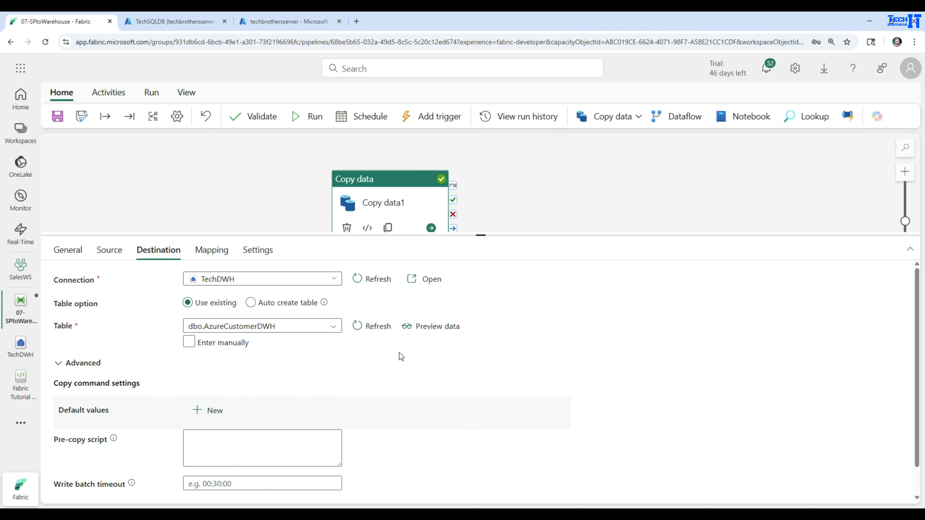
Review the destination's advanced copy command settings, including the default values and the pre-copy script field.
scroll(316, 346, "down", 1)
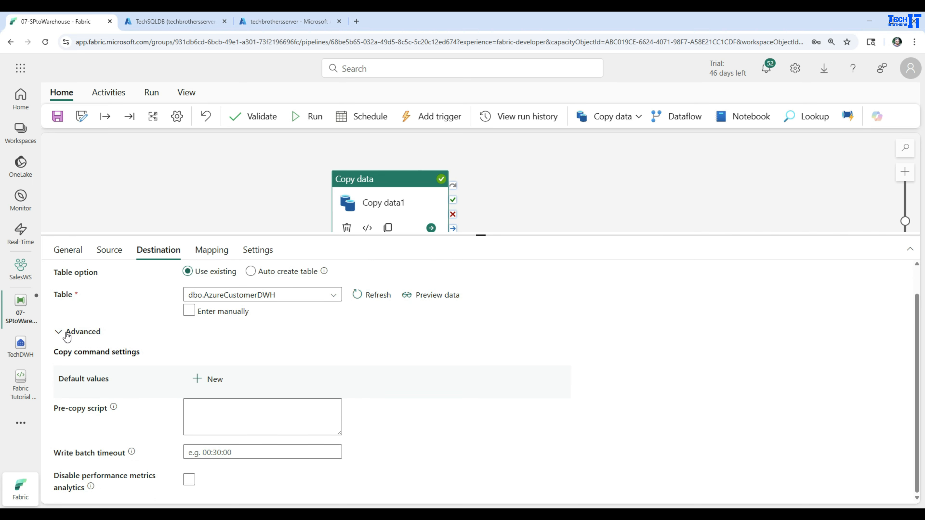
left_click(58, 333)
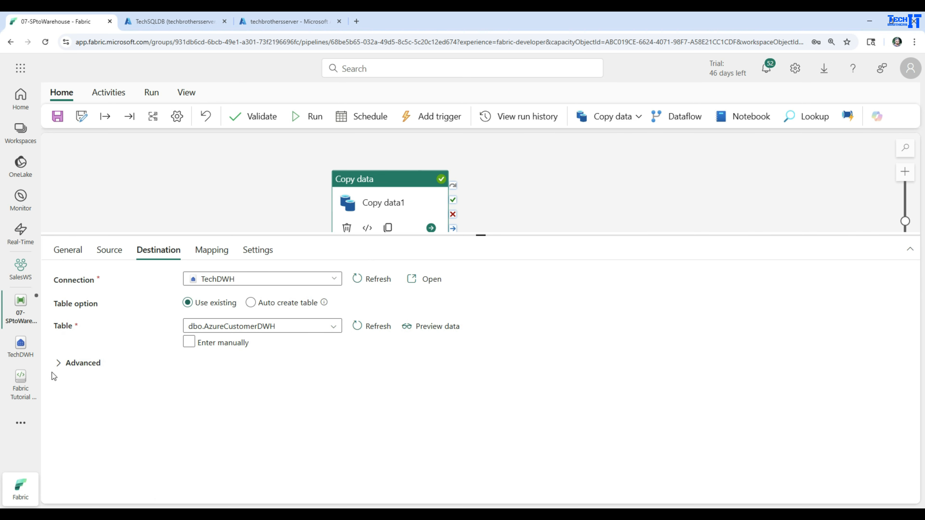
left_click(57, 364)
scroll(234, 372, "down", 1)
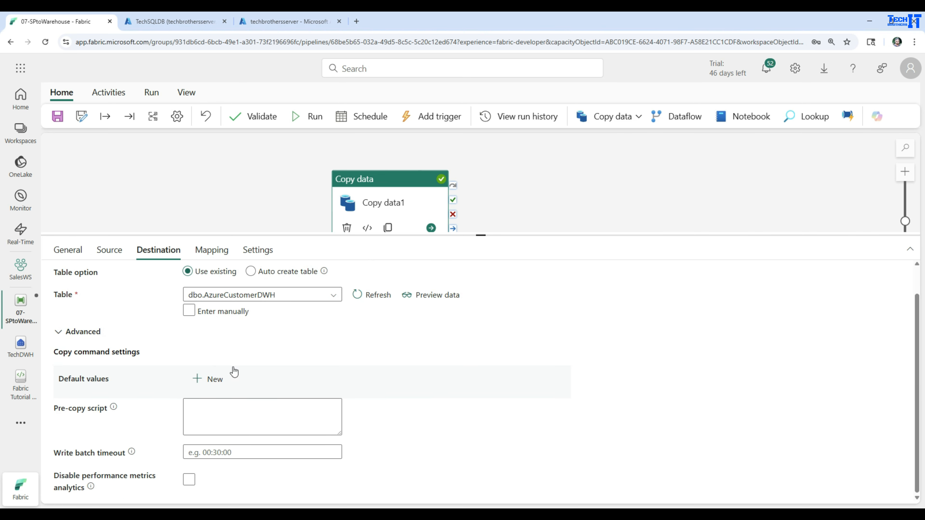
left_click(270, 416)
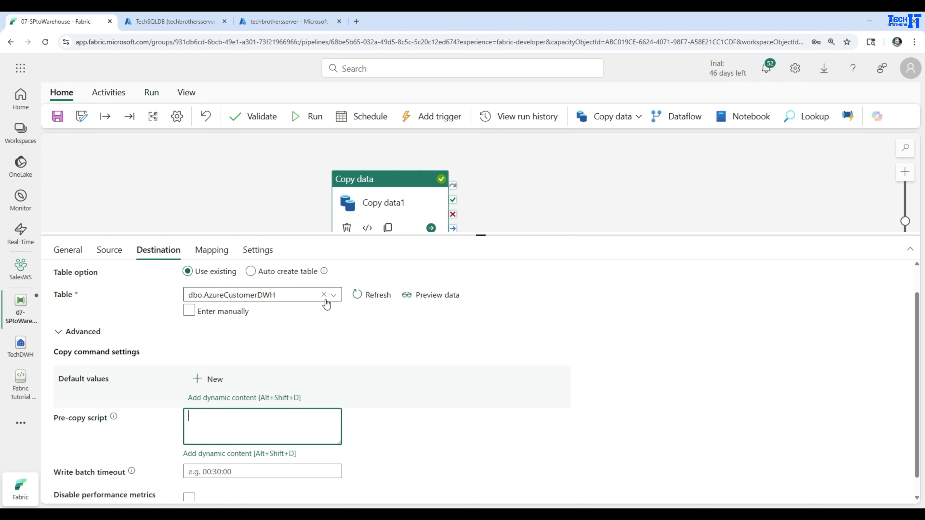
left_click(245, 430)
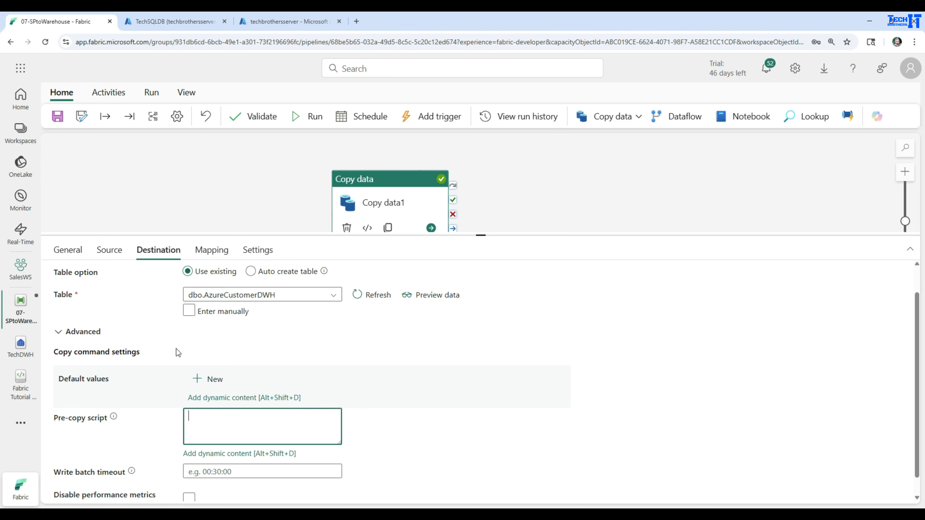
left_click(310, 411)
scroll(480, 386, "up", 1)
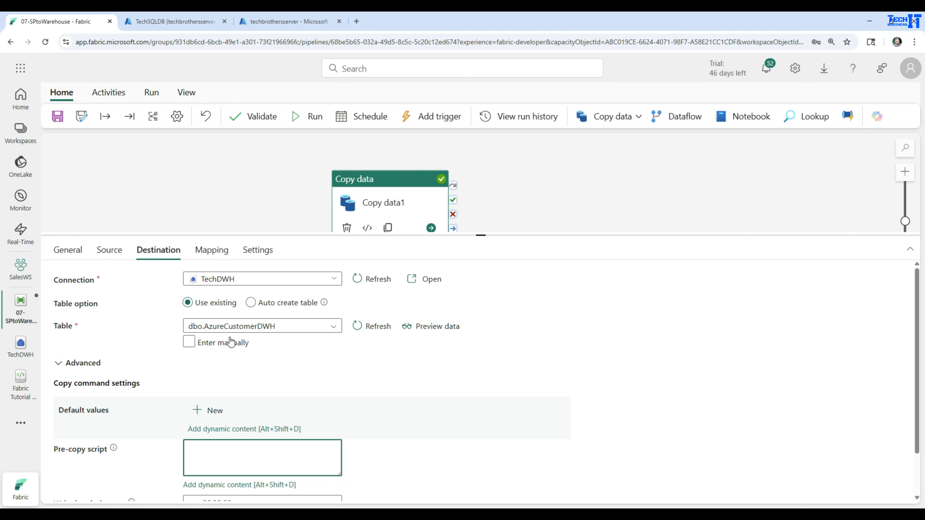
Save the 07-SPtoWarehouse pipeline and run it again.
left_click(58, 116)
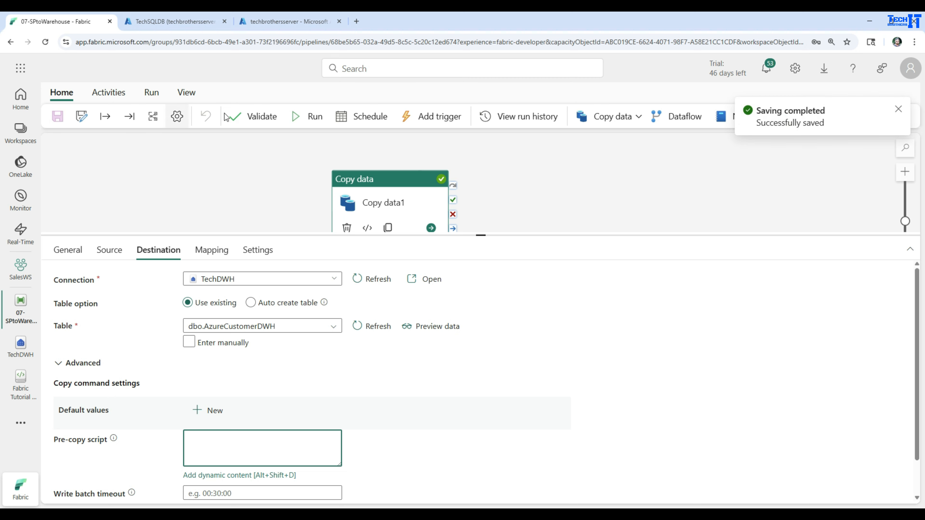
left_click(313, 117)
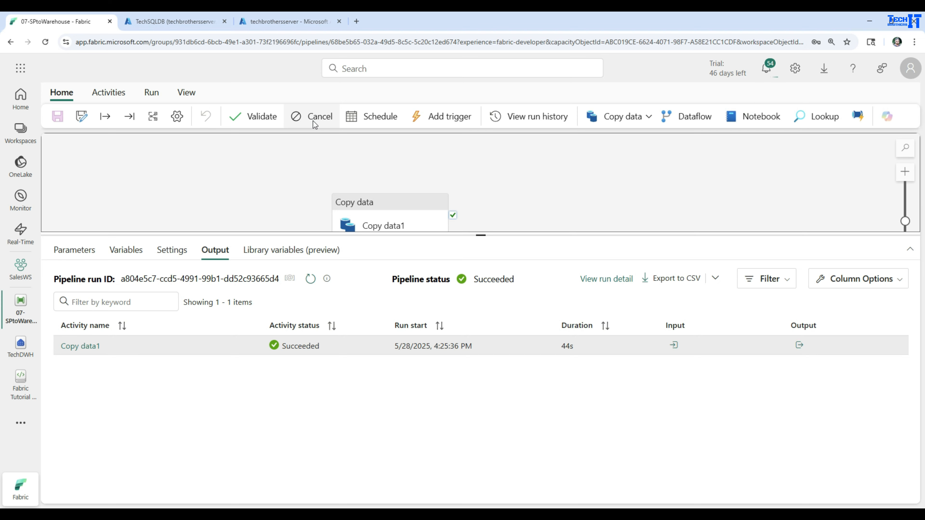
Open the TechDWH warehouse and rerun the top 100 rows query on AzureCustomerDWH during the pipeline run.
left_click(20, 344)
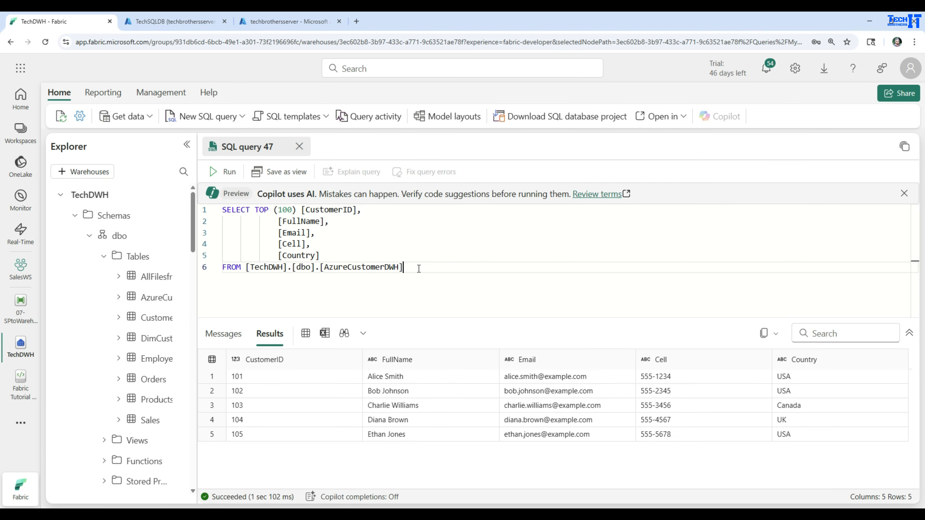
left_click(226, 174)
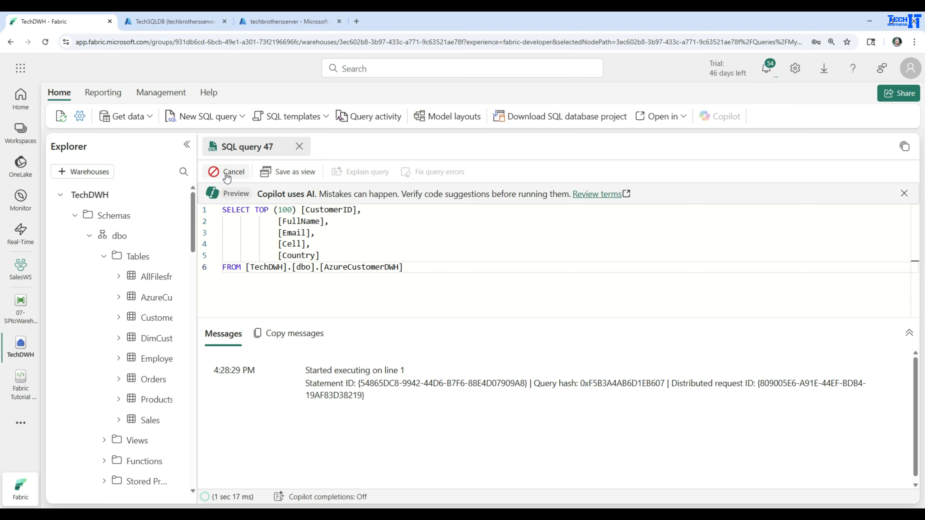
left_click(260, 379)
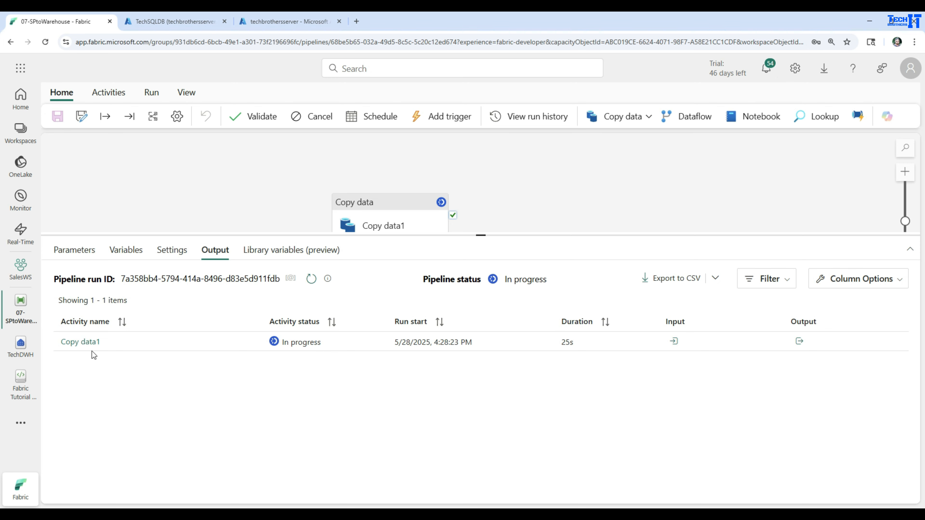
Open Copy data1's run input in the pipeline, review the stored procedure name, query timeout and source database, and close it.
left_click(674, 342)
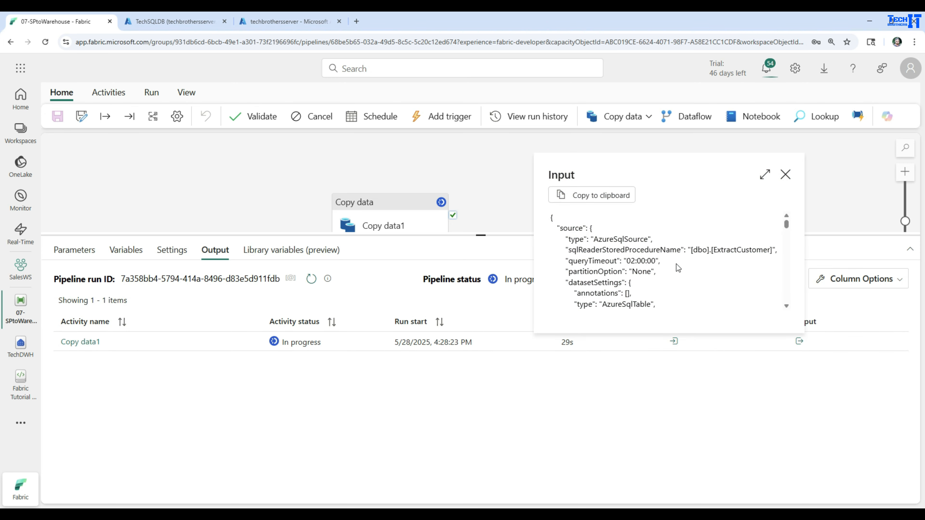
left_click_drag(569, 249, 778, 250)
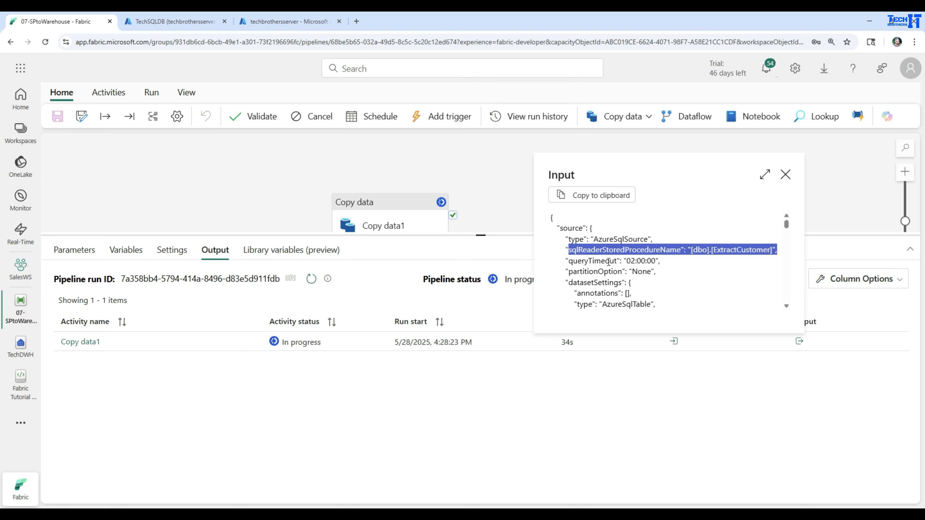
left_click_drag(566, 262, 667, 265)
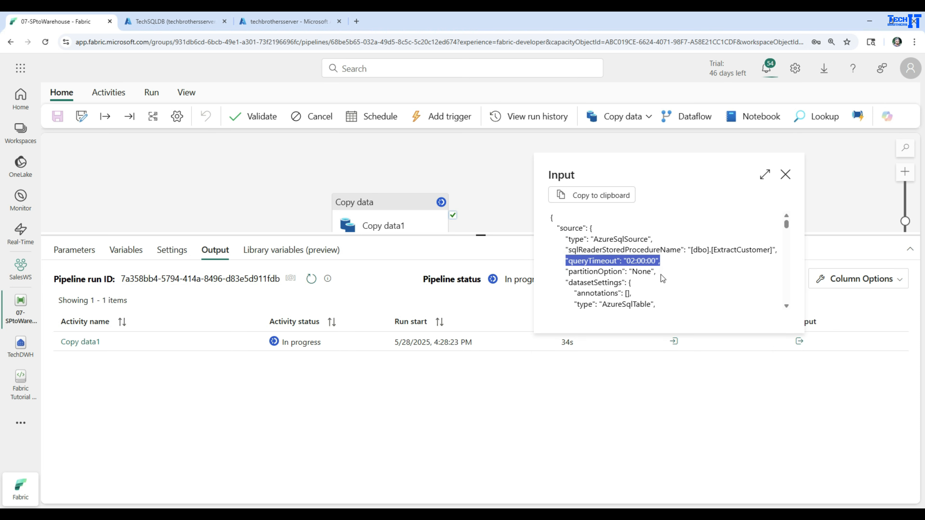
scroll(661, 279, "down", 1)
scroll(661, 279, "down", 1)
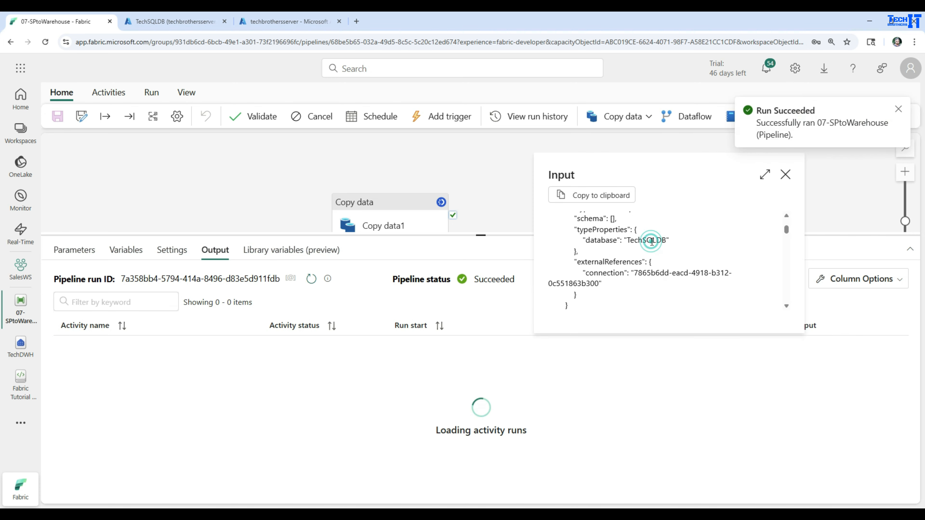
double_click(652, 240)
scroll(662, 258, "down", 2)
scroll(662, 258, "down", 3)
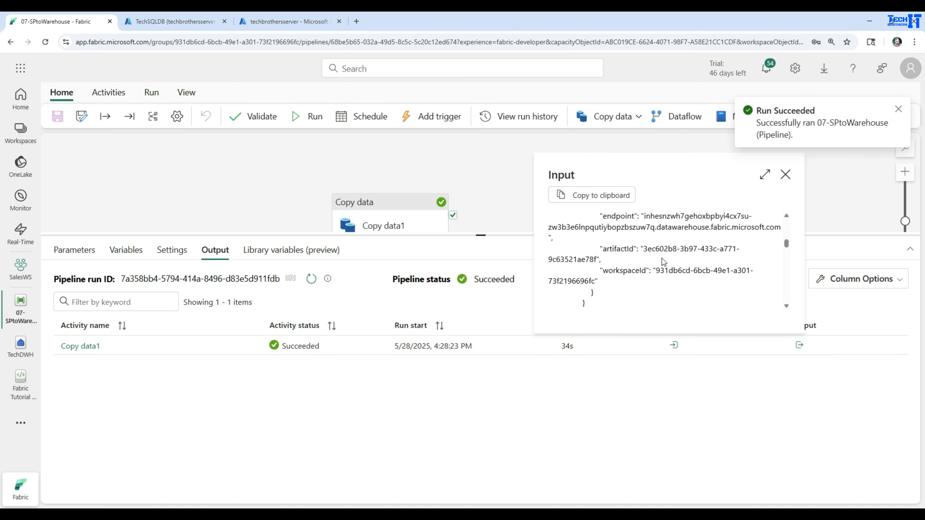
left_click(786, 176)
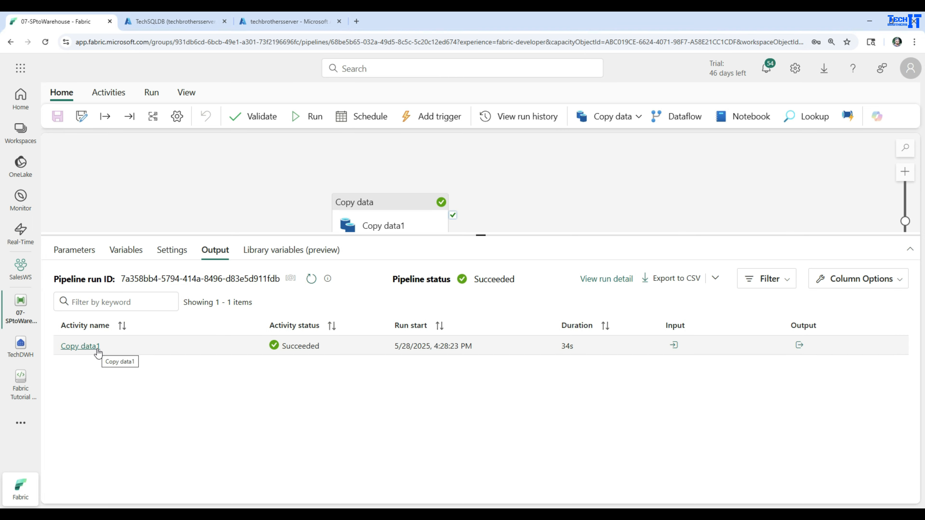
Go back to the TechDWH warehouse, rerun the AzureCustomerDWH query and examine the row count and the returned rows.
left_click(20, 348)
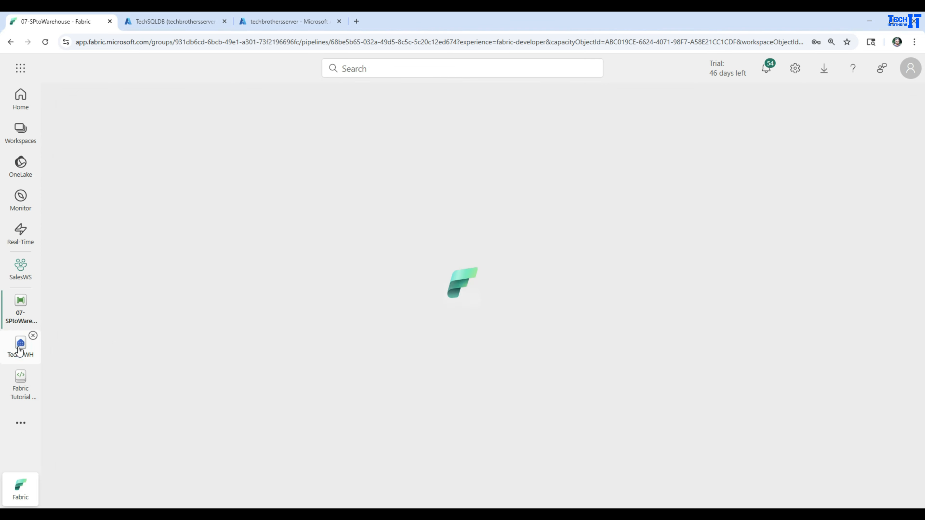
left_click(227, 172)
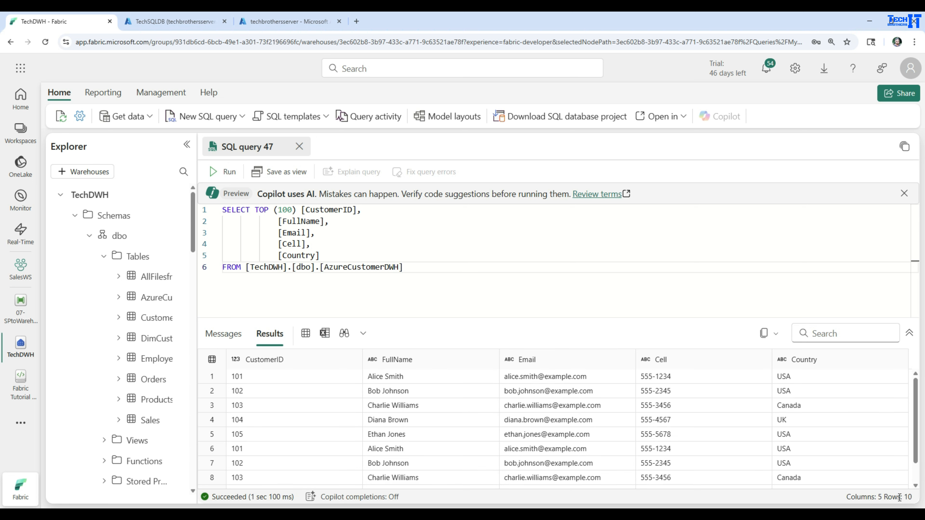
left_click_drag(884, 498, 917, 501)
scroll(532, 382, "down", 2)
scroll(536, 382, "up", 2)
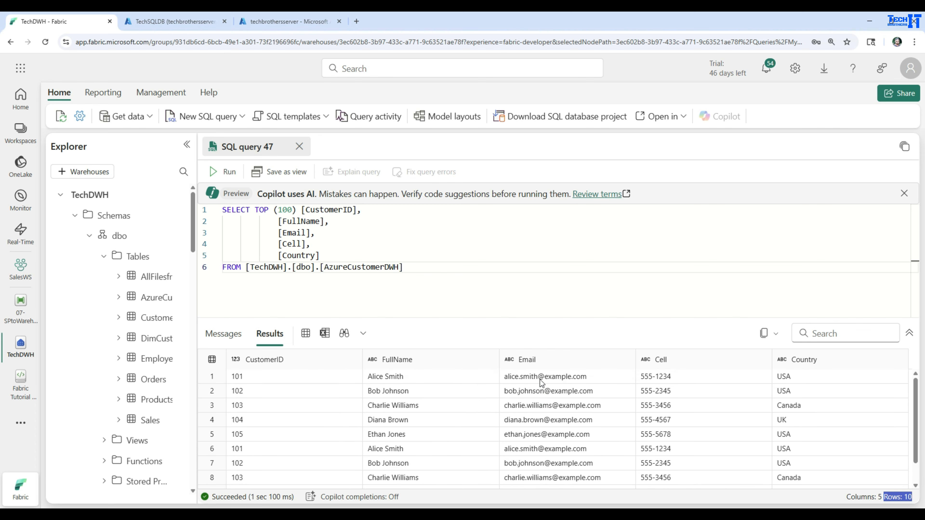